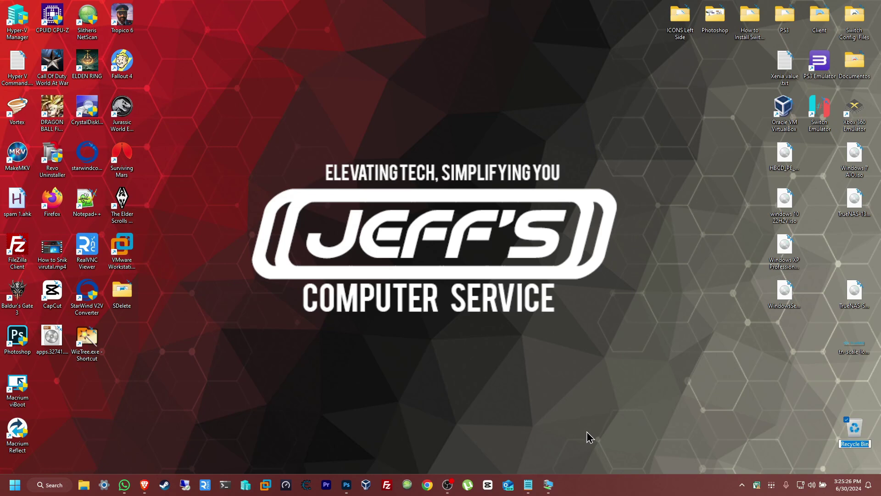
Switch to the Windows 10 virtual machine and download the stable Windows AMD64 Jellyfin server installer, jellyfin_10.9.7_windows-x64.exe.
{"action": "mouse_move", "coordinate": [554, 491]}
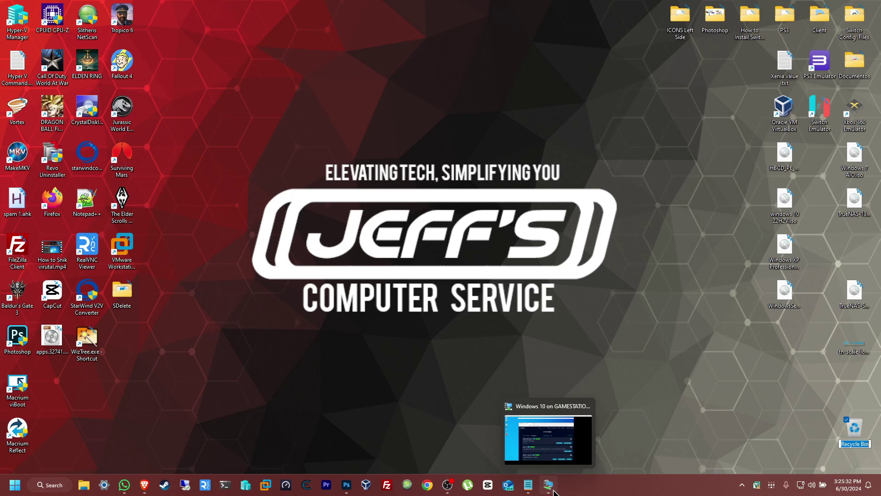
{"action": "left_click", "coordinate": [554, 491]}
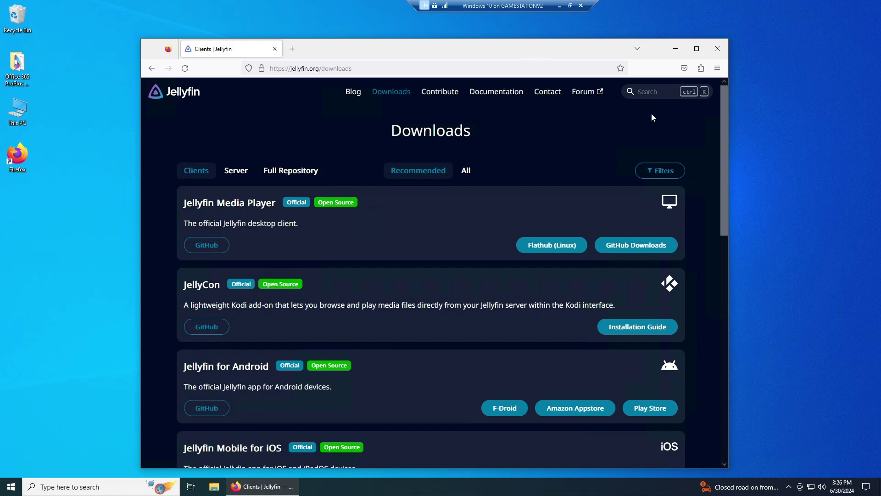
{"action": "left_click_drag", "start_coordinate": [482, 43], "coordinate": [515, 28]}
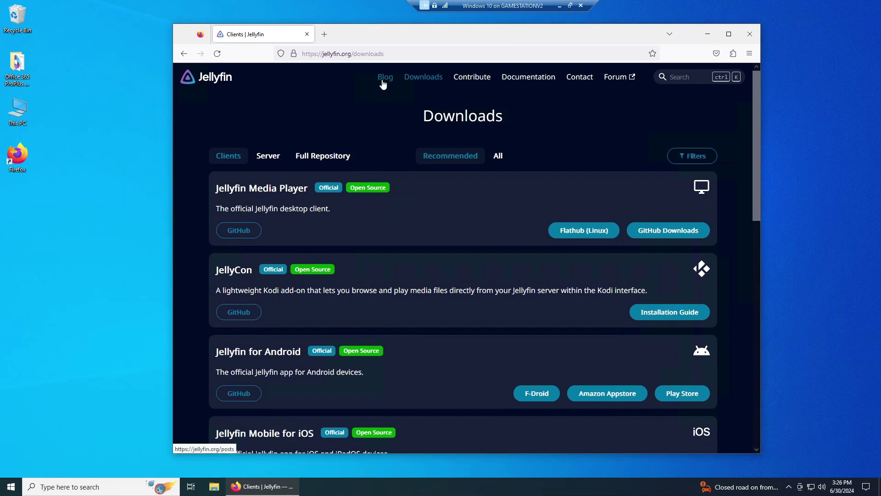
{"action": "left_click", "coordinate": [264, 158]}
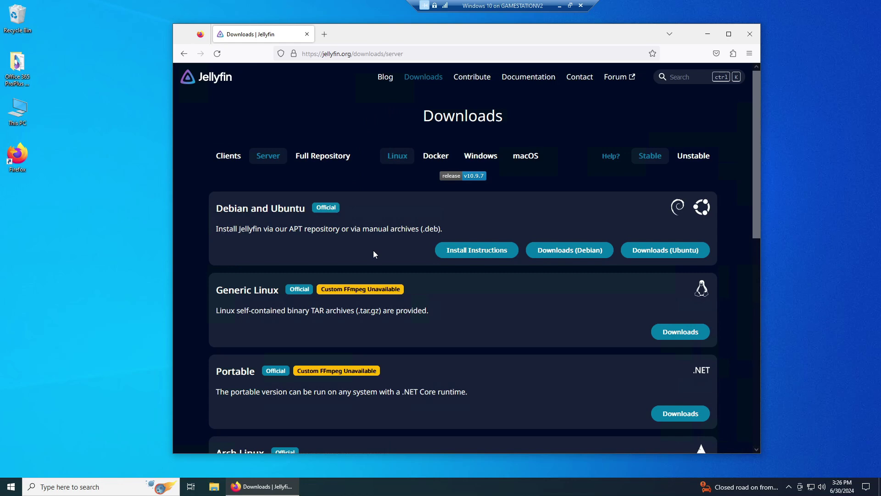
{"action": "left_click", "coordinate": [482, 160]}
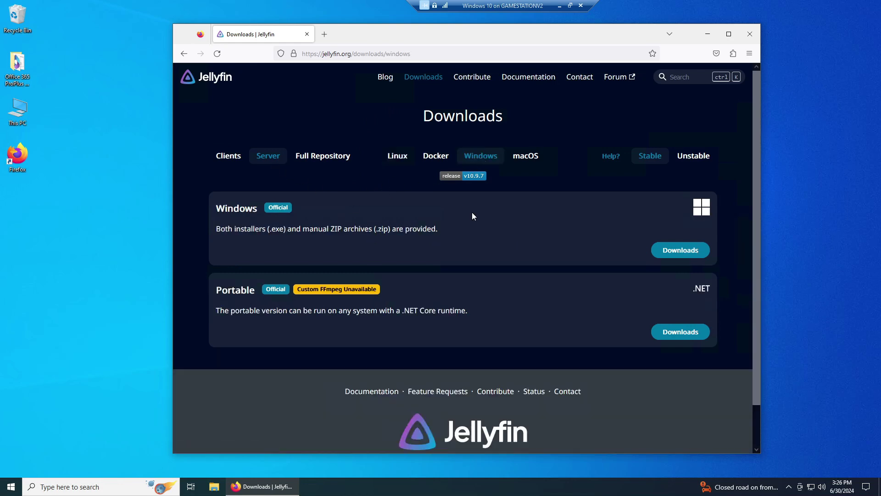
{"action": "left_click", "coordinate": [663, 254]}
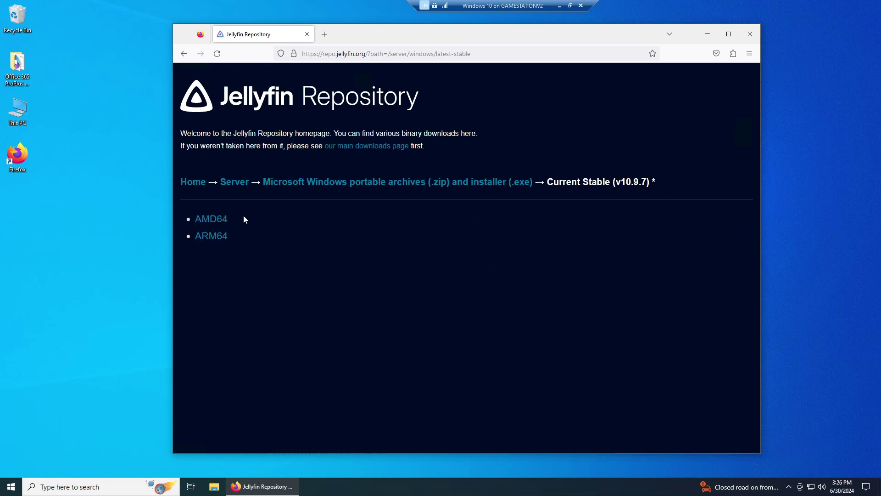
{"action": "left_click", "coordinate": [210, 221]}
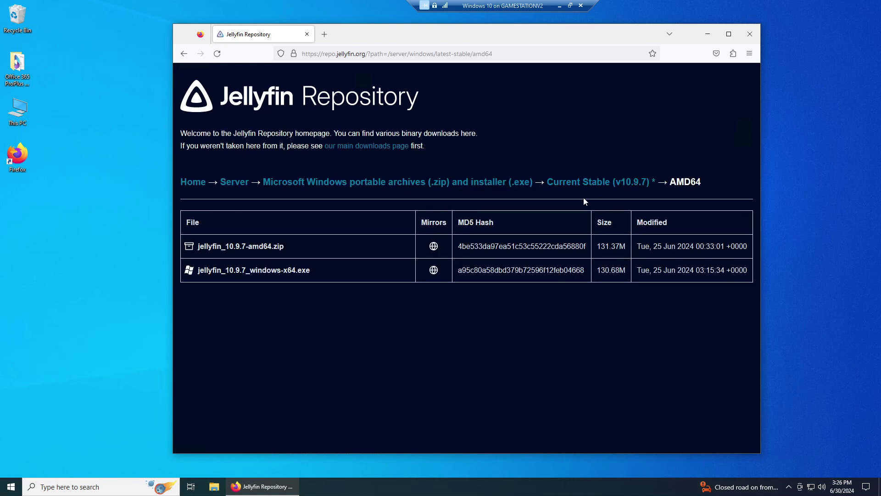
{"action": "left_click", "coordinate": [245, 274]}
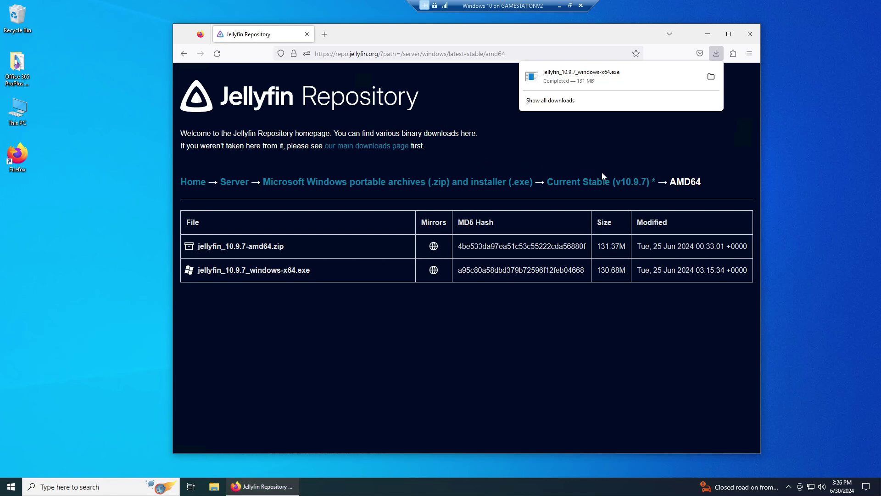
Run the downloaded Jellyfin installer despite the SmartScreen block and allow it to make changes to the device.
{"action": "left_click", "coordinate": [550, 82]}
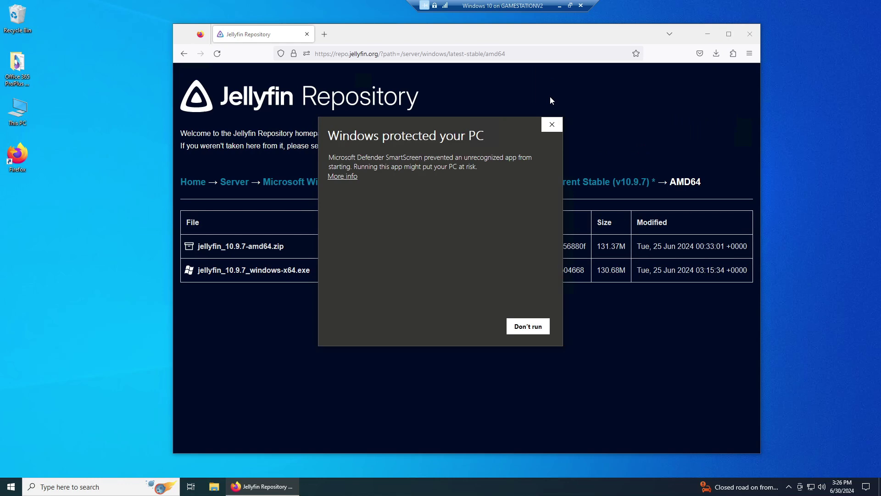
{"action": "left_click", "coordinate": [344, 177]}
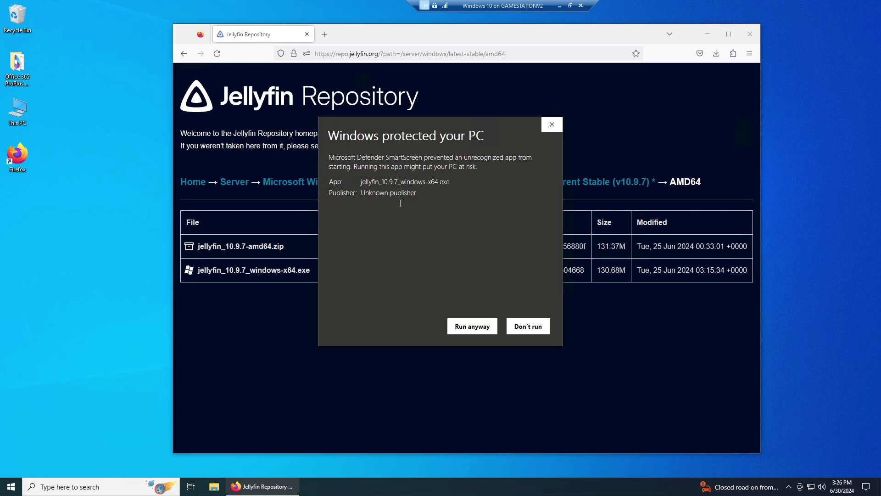
{"action": "left_click", "coordinate": [478, 326]}
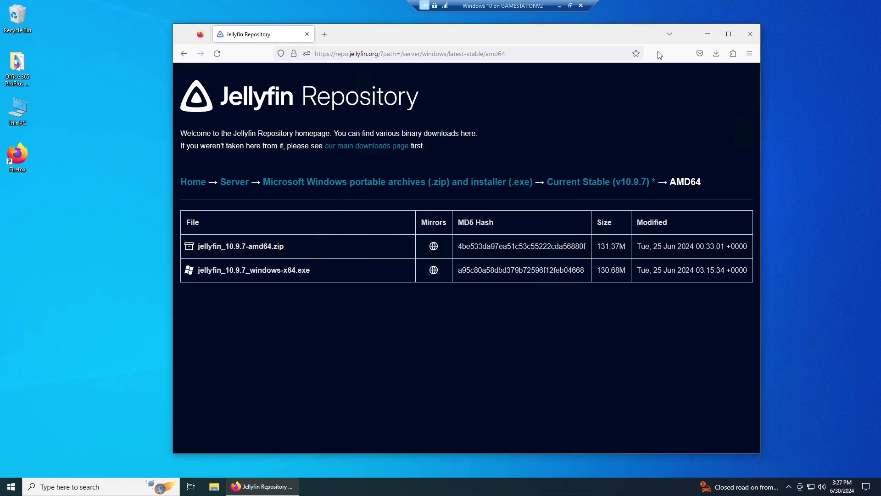
{"action": "left_click", "coordinate": [705, 36]}
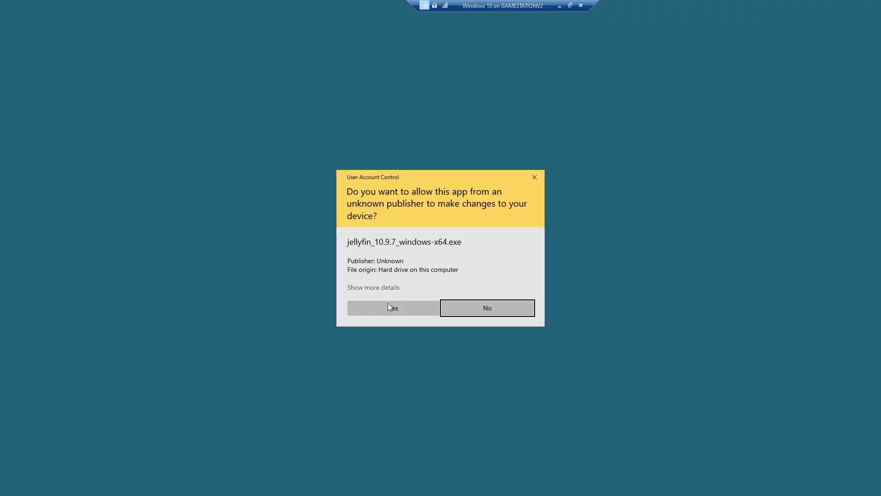
{"action": "left_click", "coordinate": [389, 307]}
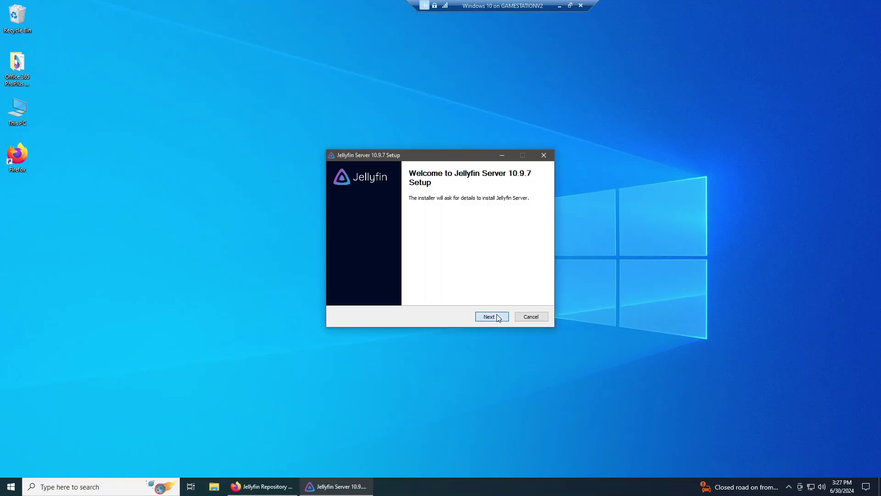
Install Jellyfin Server 10.9.7 as a Basic Install with the default install and data folders, and close the installer.
{"action": "left_click", "coordinate": [493, 314]}
{"action": "left_click", "coordinate": [499, 319]}
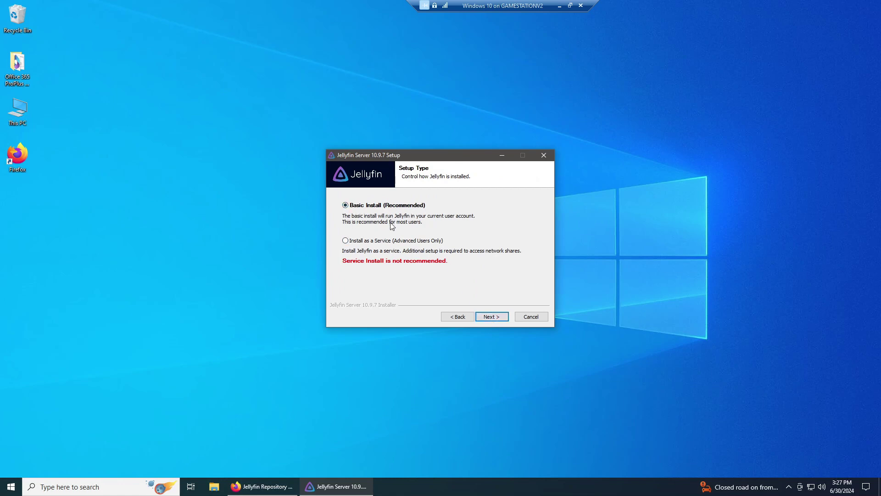
{"action": "left_click", "coordinate": [492, 321]}
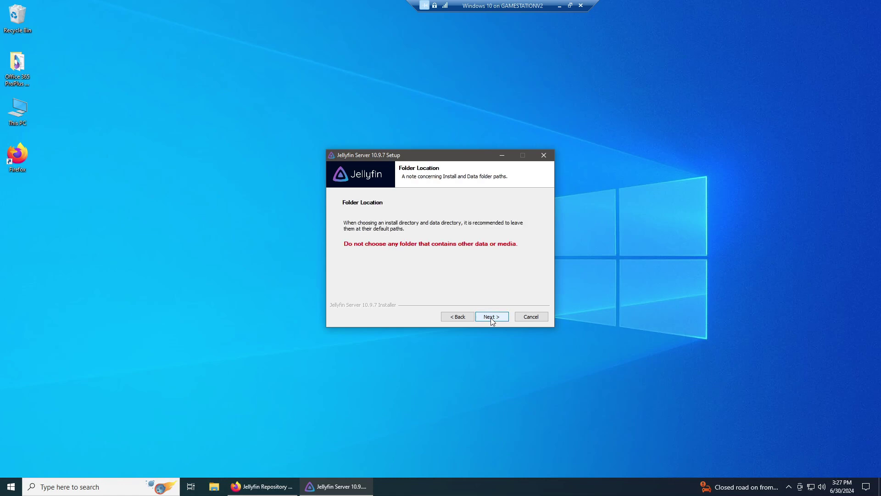
{"action": "left_click", "coordinate": [492, 321]}
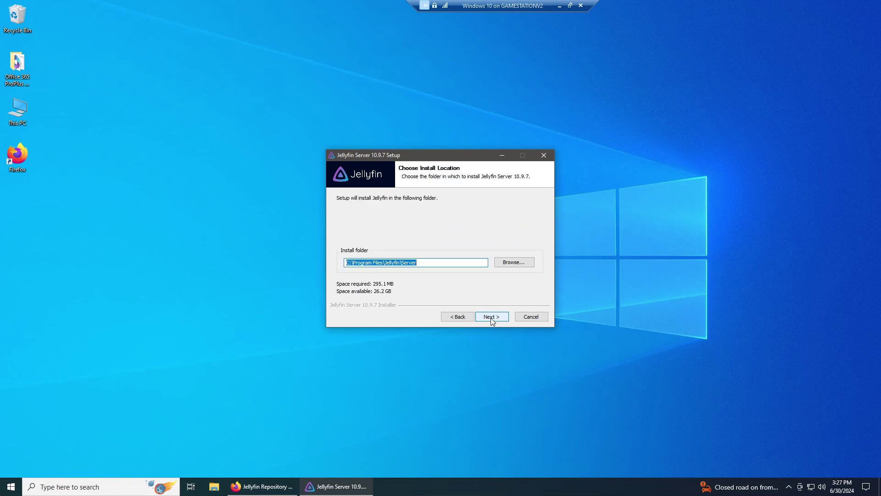
{"action": "left_click", "coordinate": [492, 321]}
{"action": "left_click", "coordinate": [491, 318]}
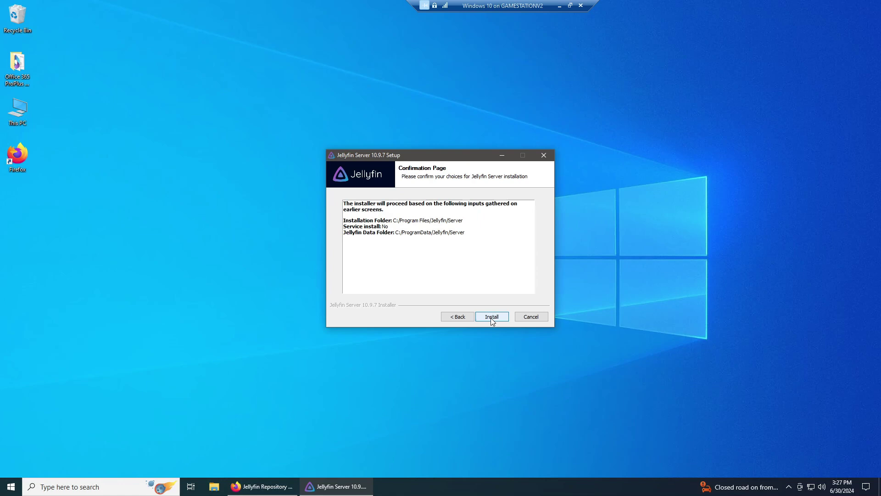
{"action": "left_click", "coordinate": [491, 318]}
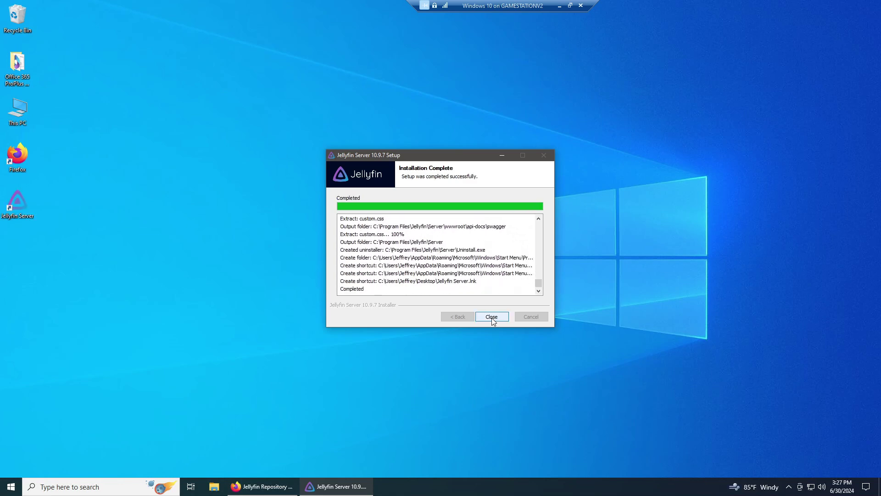
{"action": "left_click", "coordinate": [492, 317]}
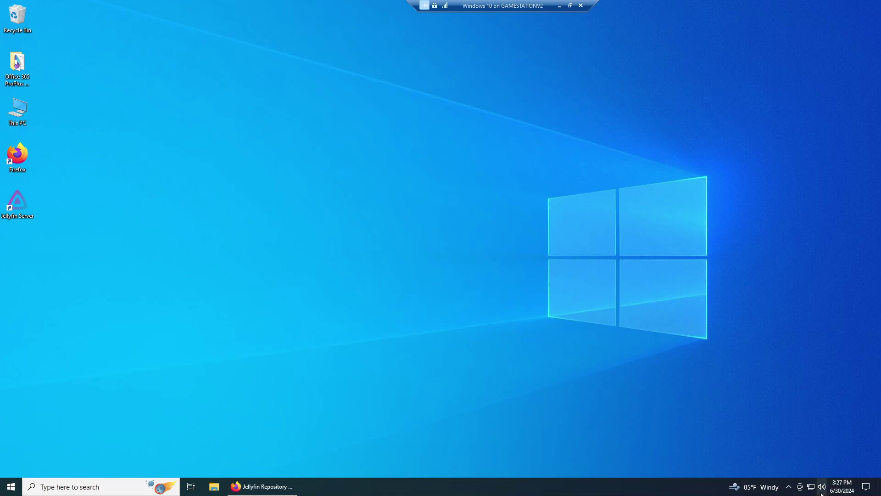
Check the hidden notification icons for Jellyfin and launch Jellyfin Server from its desktop shortcut.
{"action": "left_click", "coordinate": [791, 490]}
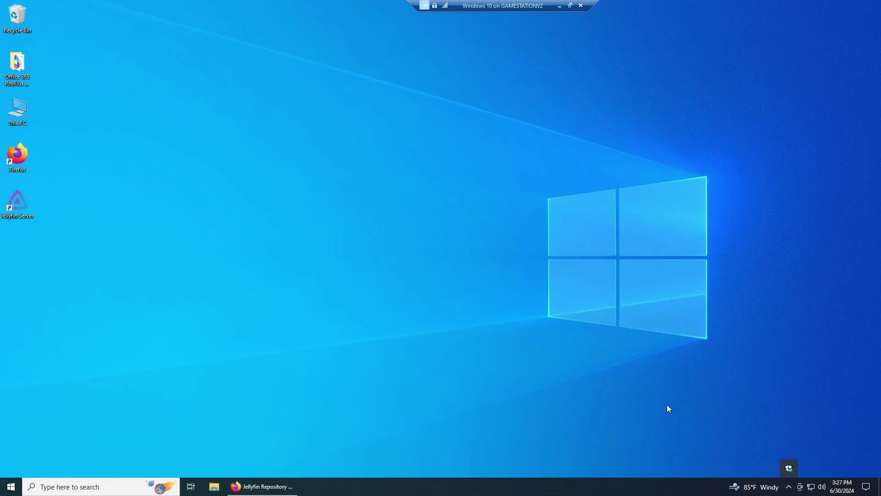
{"action": "left_click", "coordinate": [555, 384]}
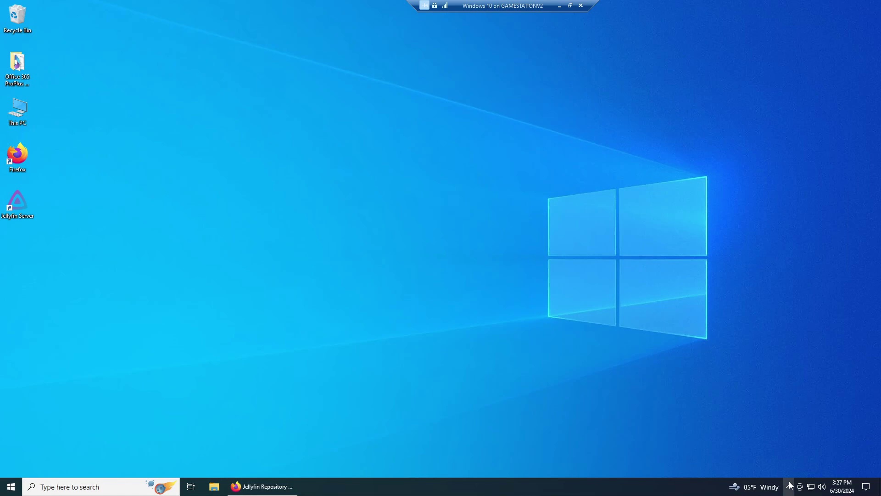
{"action": "left_click", "coordinate": [269, 311]}
{"action": "double_click", "coordinate": [25, 206]}
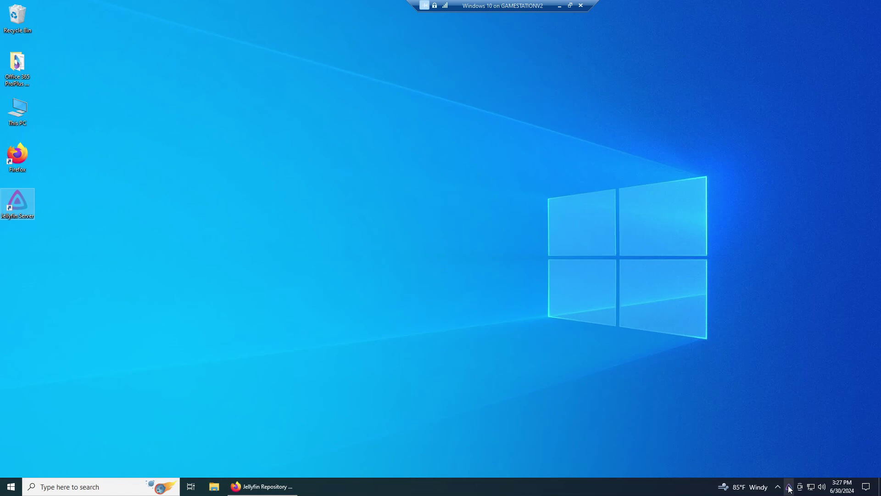
Allow Jellyfin.Server through Windows Defender Firewall on public networks.
{"action": "right_click", "coordinate": [790, 488]}
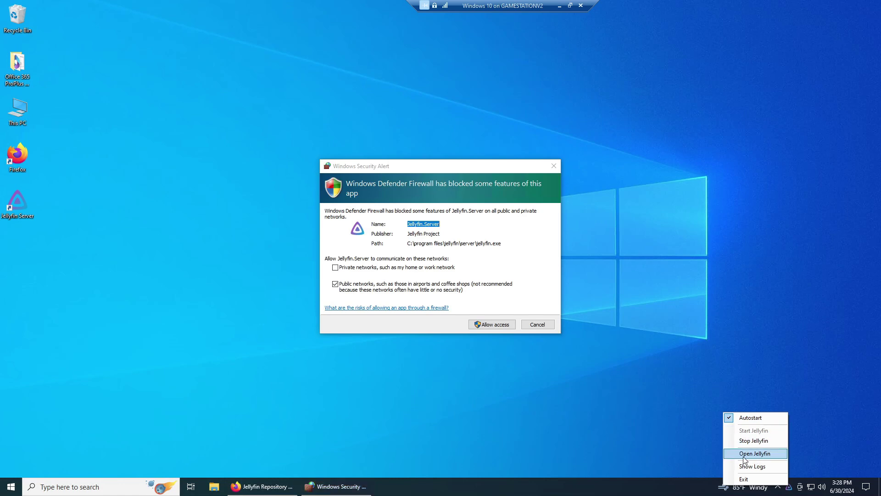
{"action": "left_click", "coordinate": [404, 188]}
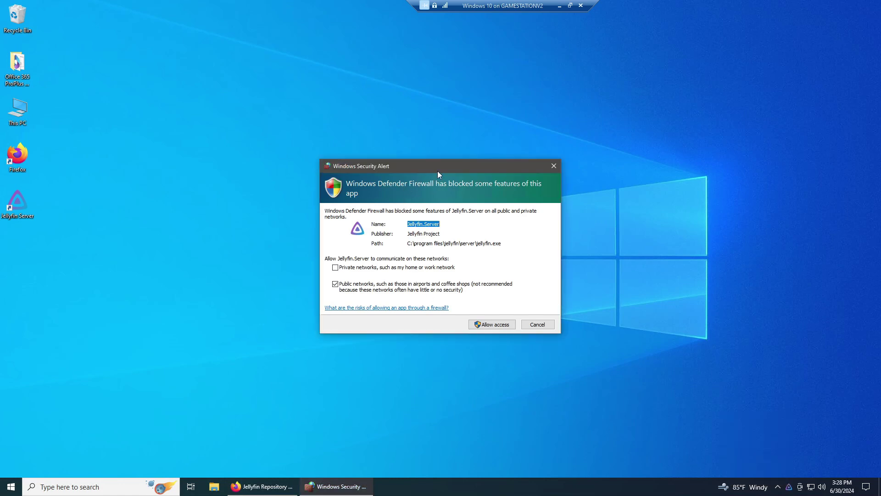
{"action": "left_click_drag", "start_coordinate": [437, 171], "coordinate": [426, 183]}
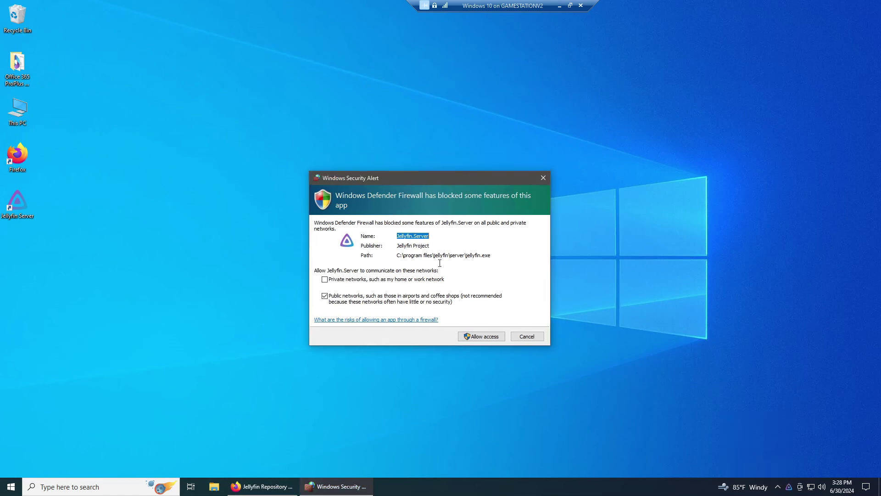
{"action": "left_click", "coordinate": [488, 338]}
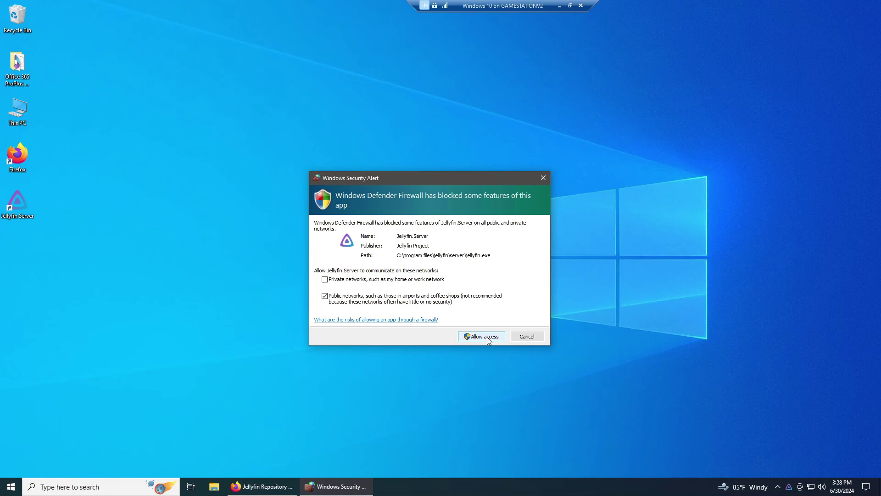
Open the Jellyfin web interface from the running server and accept English as the preferred display language.
{"action": "right_click", "coordinate": [789, 487]}
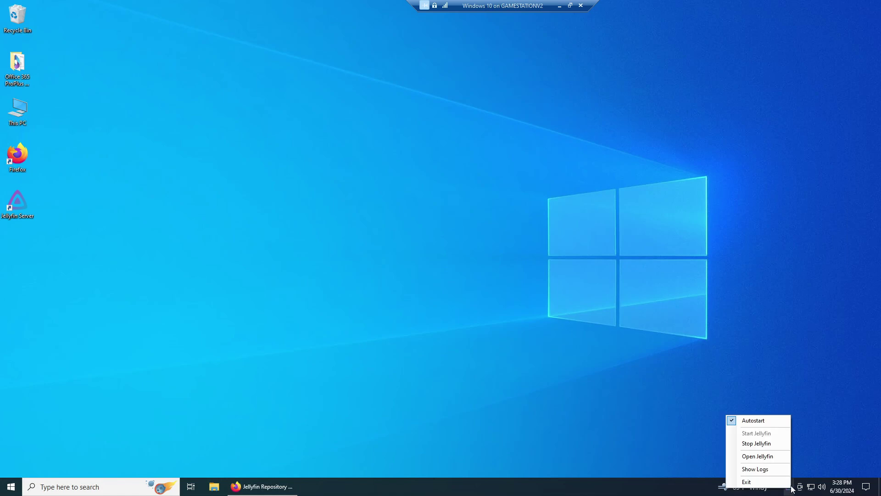
{"action": "left_click", "coordinate": [746, 458]}
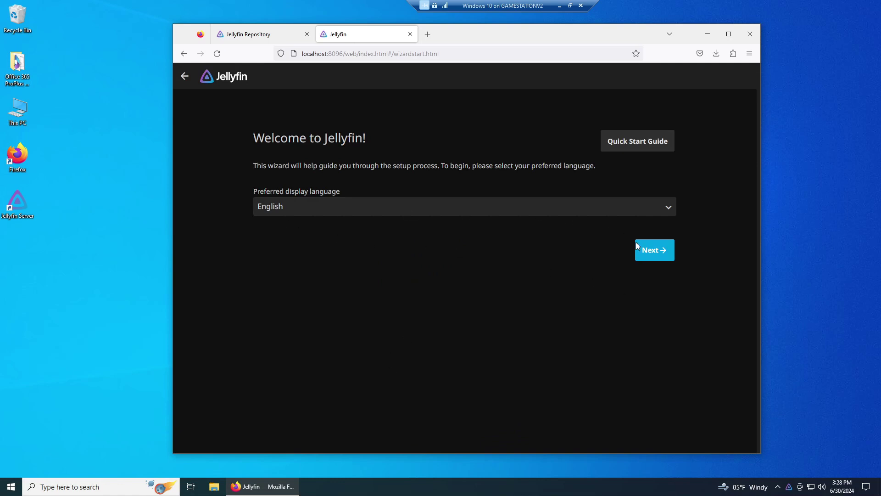
{"action": "left_click", "coordinate": [648, 252]}
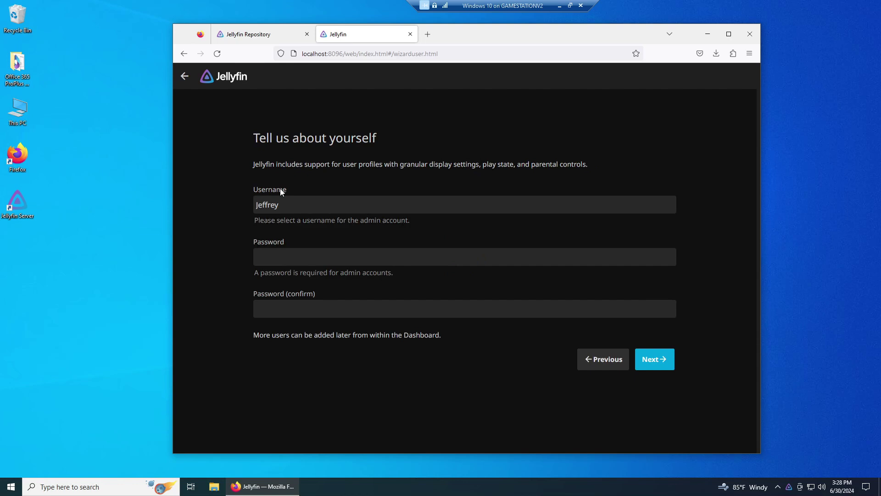
Enter the admin account password and its confirmation, retyping the first password entry.
{"action": "left_click", "coordinate": [315, 261]}
{"action": "type", "text": "*******"}
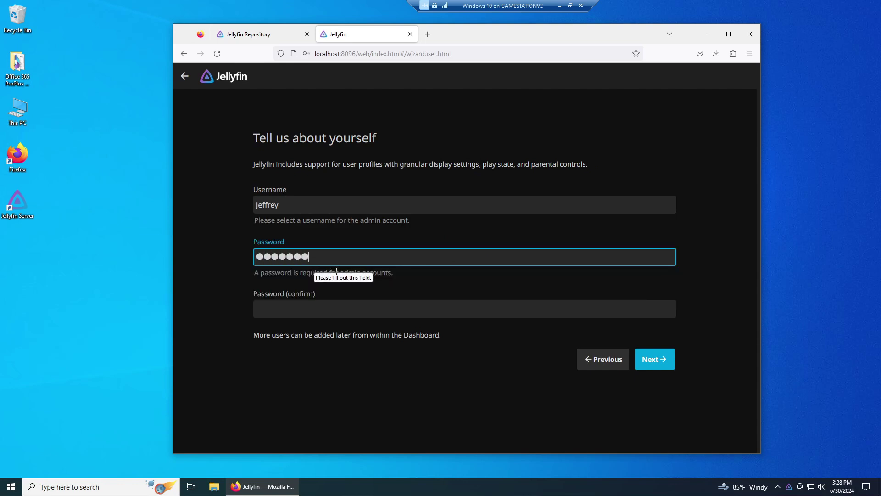
{"action": "type", "text": "*"}
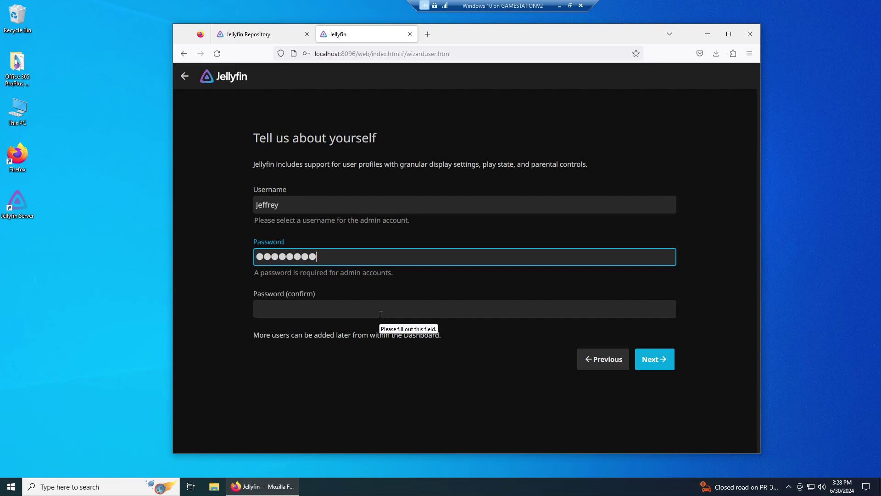
{"action": "left_click", "coordinate": [381, 314]}
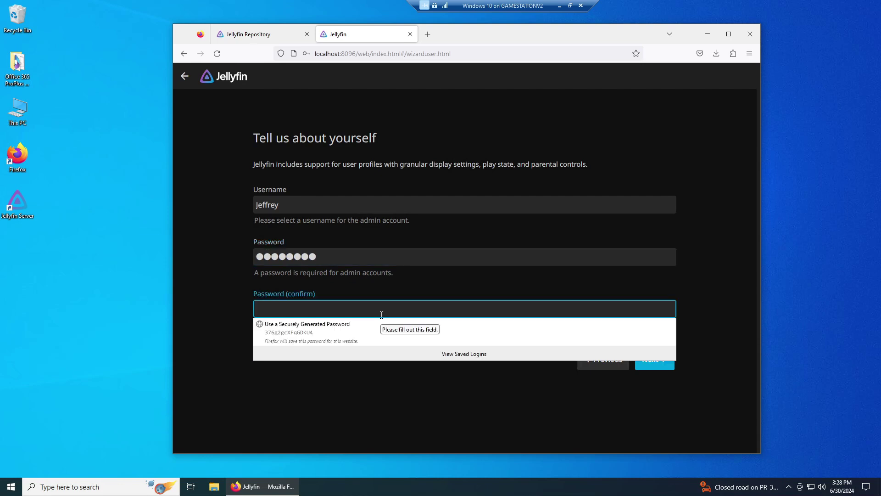
{"action": "type", "text": "*******"}
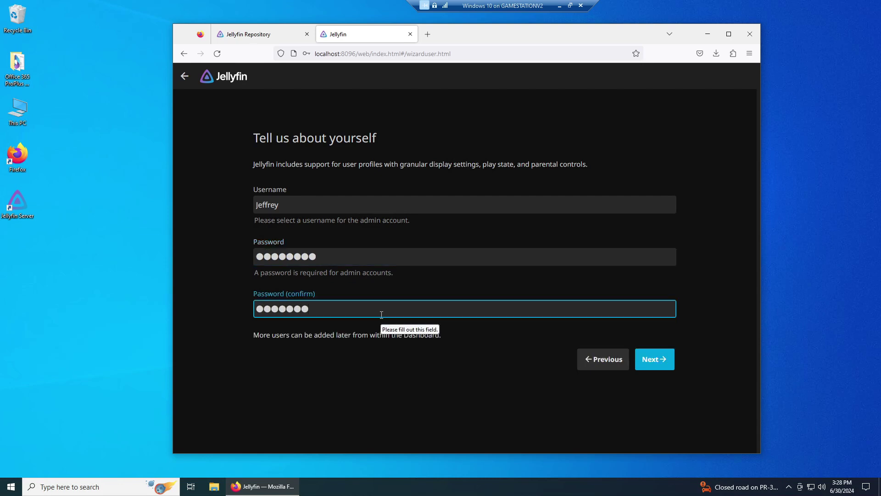
{"action": "left_click", "coordinate": [381, 261]}
{"action": "key", "text": "ctrl+a"}
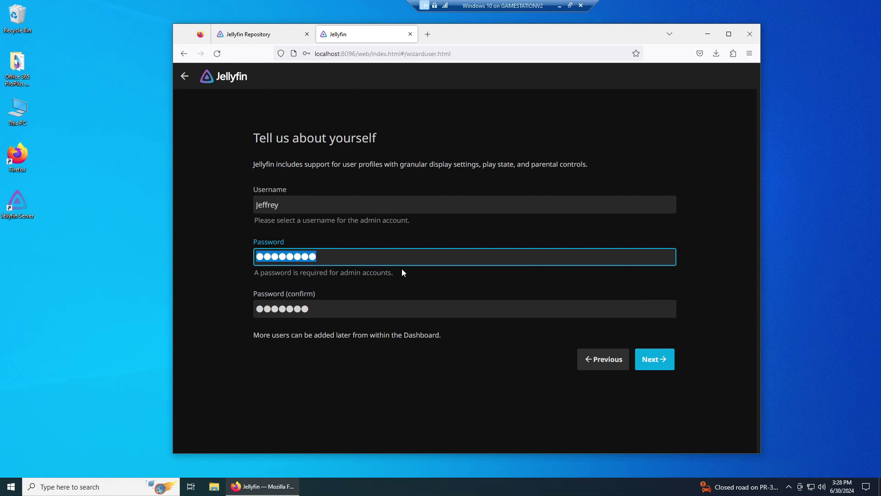
{"action": "type", "text": "*******"}
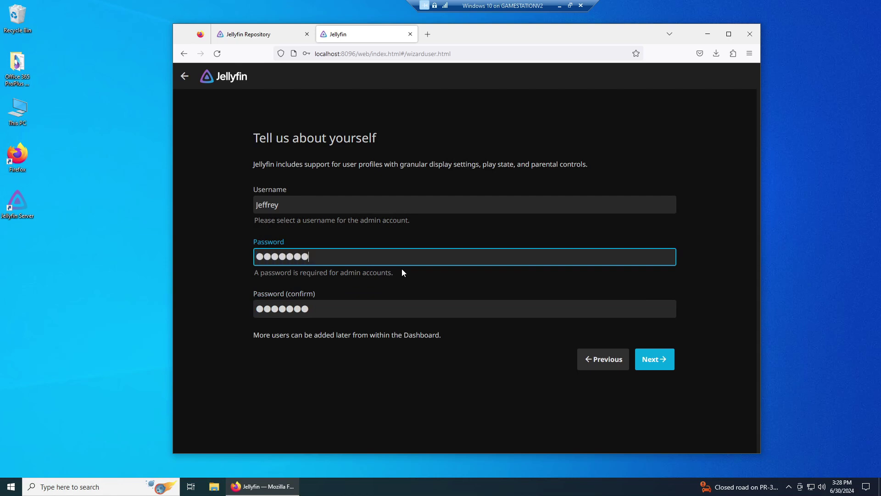
Re-enter the admin account's password confirmation, submit the user details, and decline saving the login in the browser.
{"action": "key", "text": "Tab"}
{"action": "type", "text": "*******"}
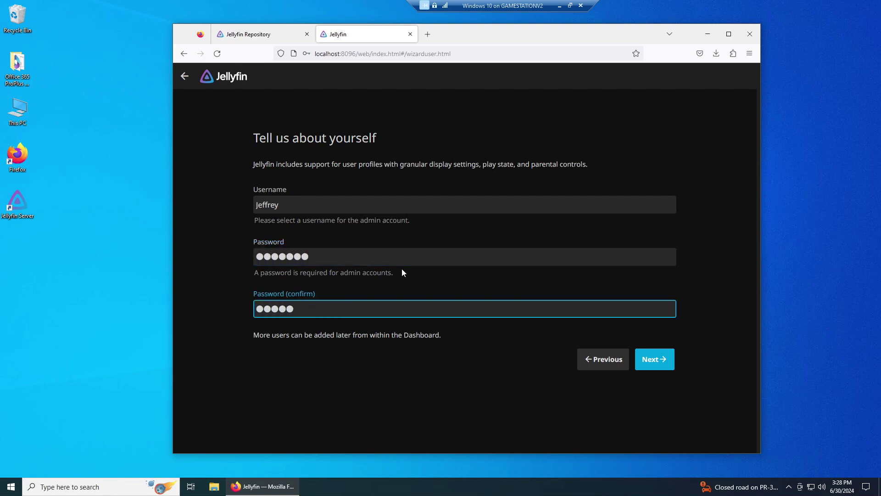
{"action": "left_click", "coordinate": [666, 361]}
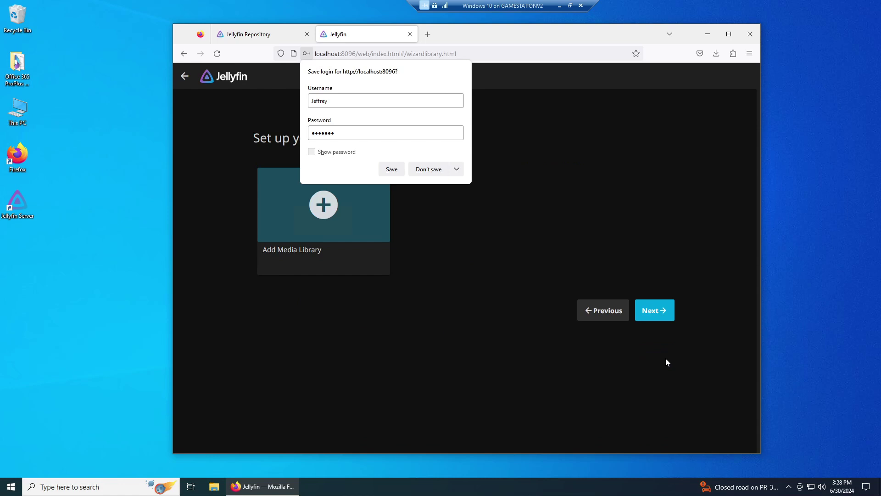
{"action": "left_click", "coordinate": [435, 173]}
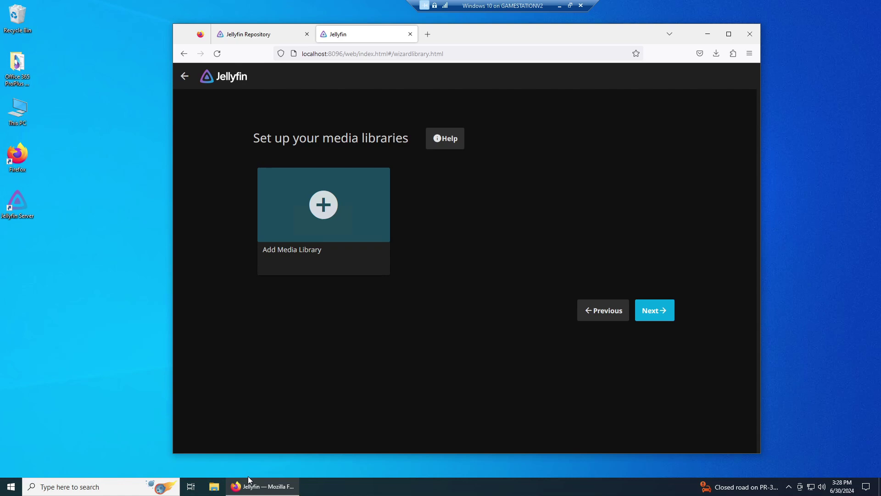
Check the drives available under This PC in File Explorer, including Movie Drive (M:), and close it.
{"action": "left_click", "coordinate": [214, 486]}
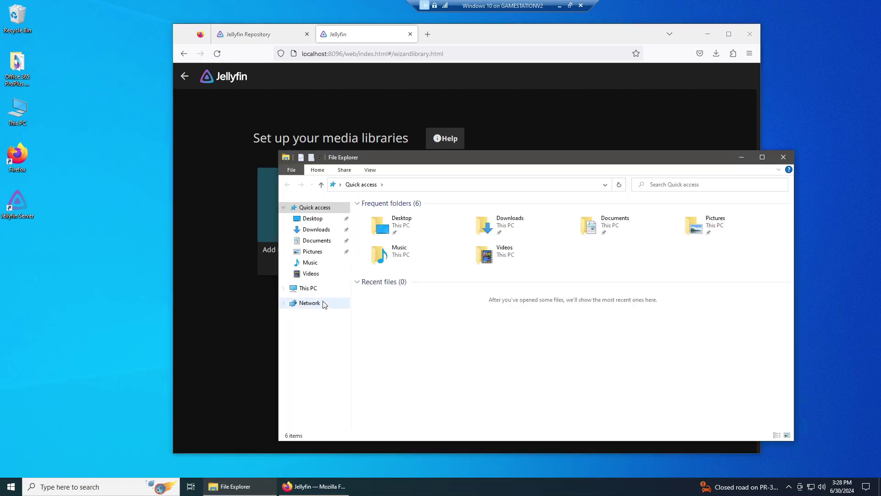
{"action": "left_click", "coordinate": [315, 288]}
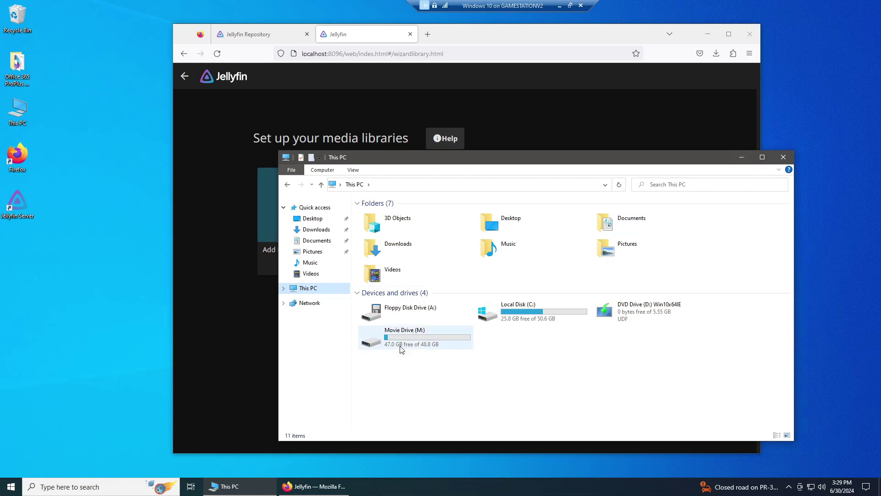
{"action": "left_click_drag", "start_coordinate": [418, 161], "coordinate": [595, 166]}
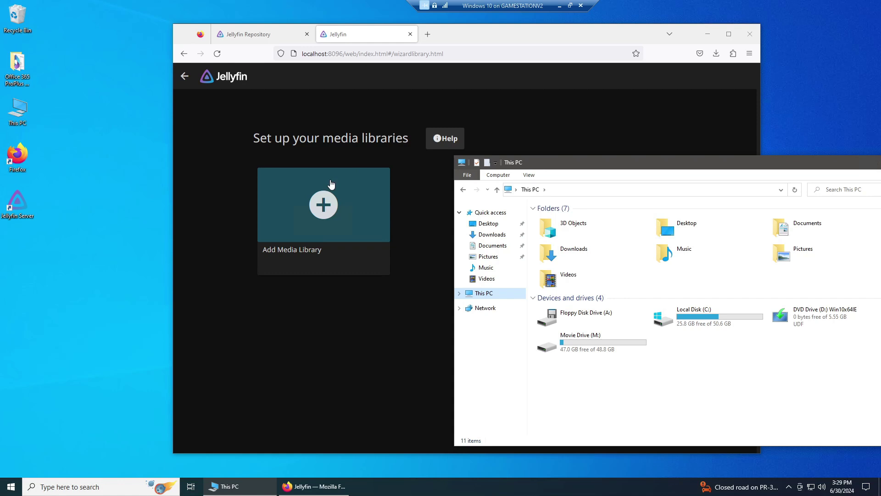
{"action": "left_click_drag", "start_coordinate": [758, 168], "coordinate": [641, 175]}
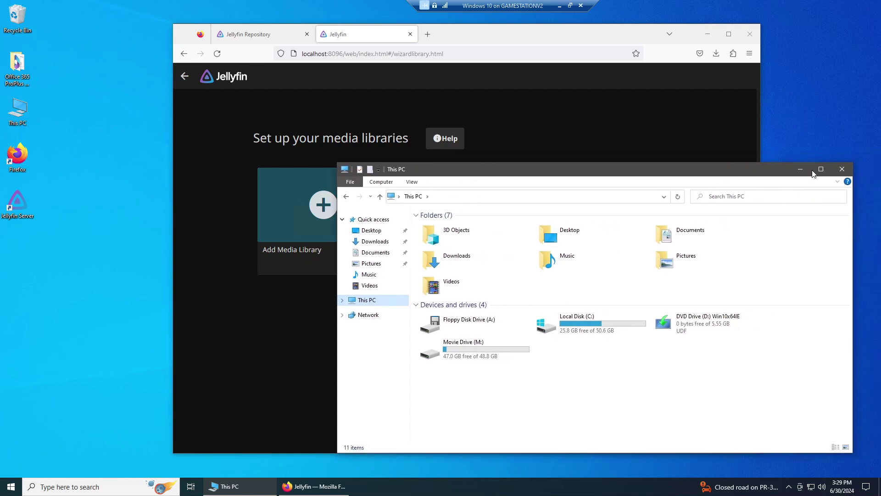
{"action": "left_click", "coordinate": [842, 174]}
Start a new media library with content type Movies, keeping Movies as the display name.
{"action": "left_click", "coordinate": [303, 220]}
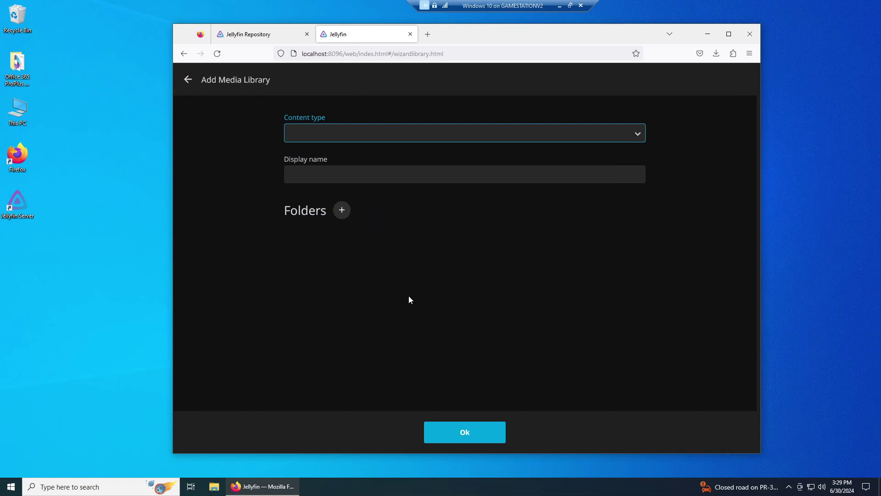
{"action": "left_click", "coordinate": [627, 138]}
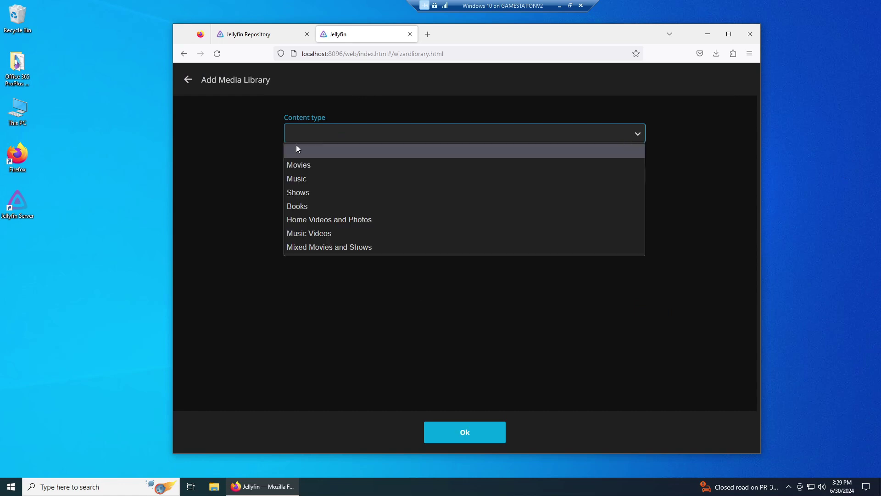
{"action": "left_click", "coordinate": [327, 172]}
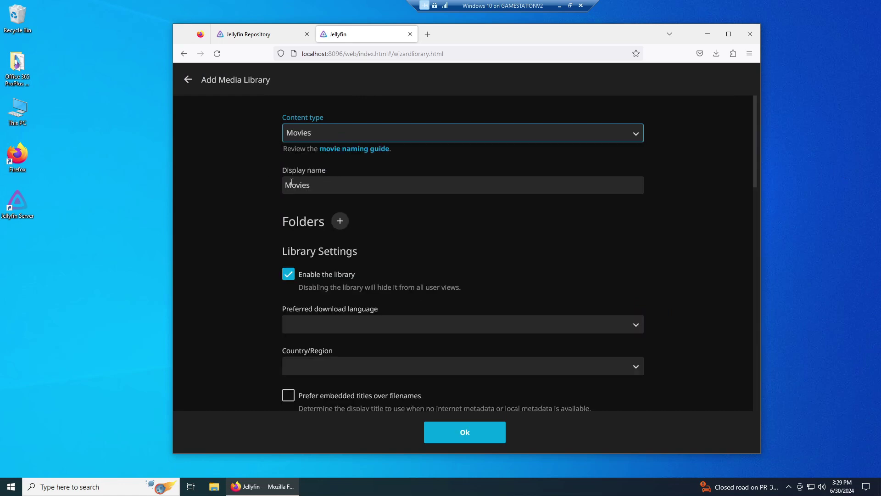
{"action": "double_click", "coordinate": [338, 187]}
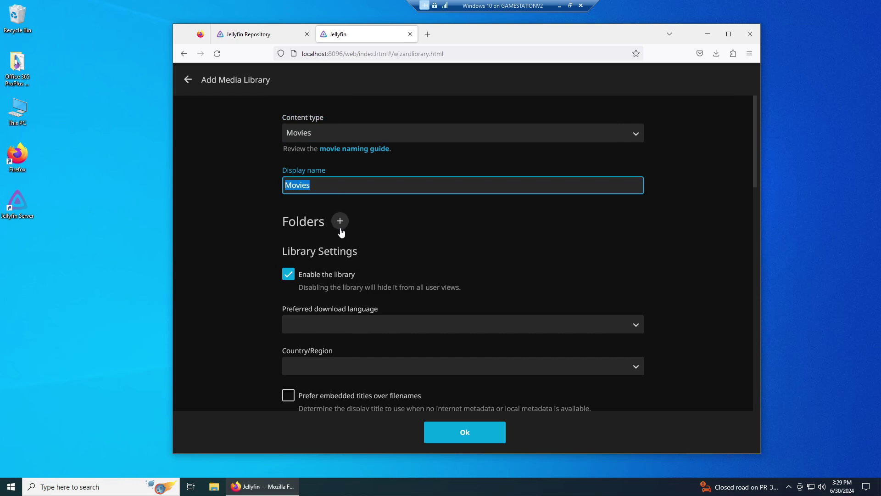
{"action": "left_click", "coordinate": [453, 249]}
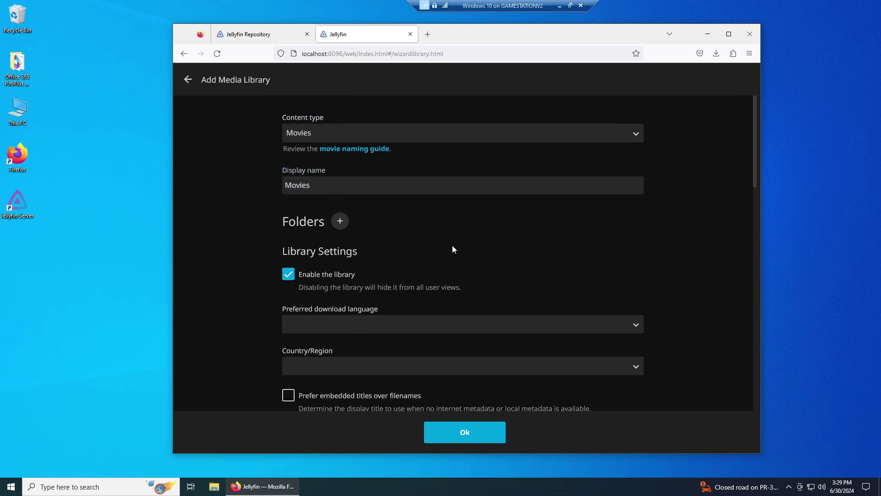
Add the M:\ drive as the Movies library's folder.
{"action": "left_click", "coordinate": [342, 222]}
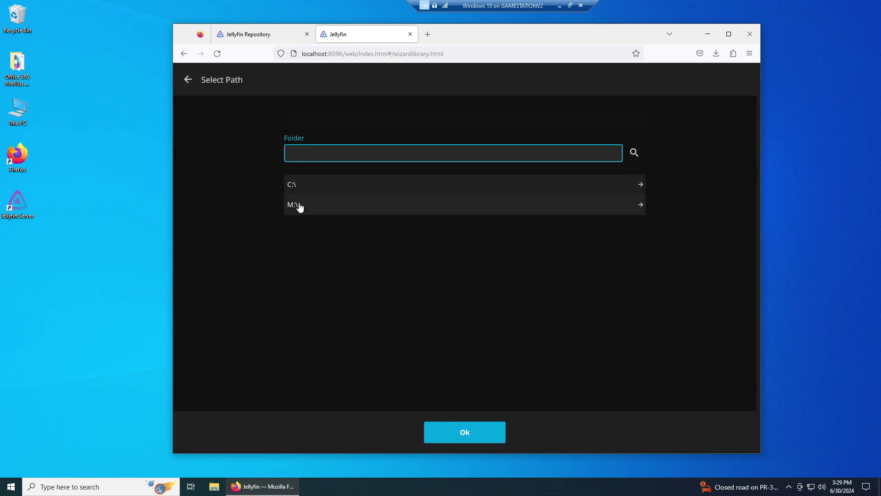
{"action": "left_click", "coordinate": [298, 205]}
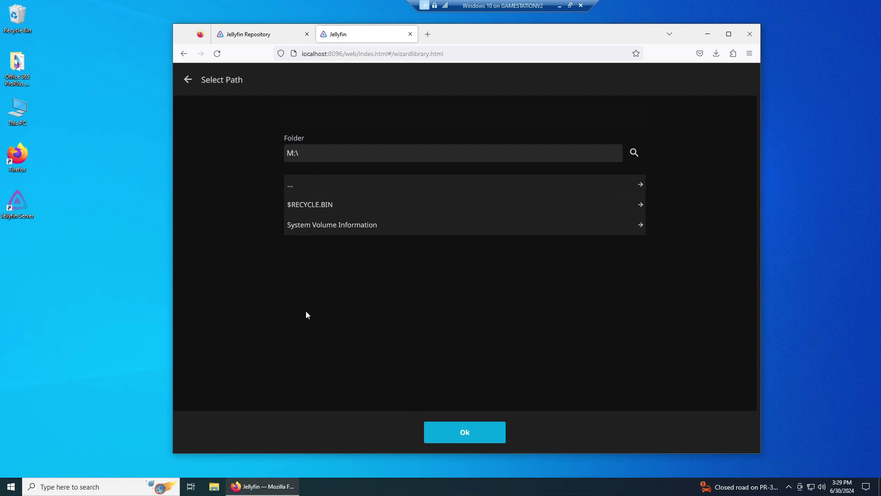
{"action": "left_click", "coordinate": [486, 438]}
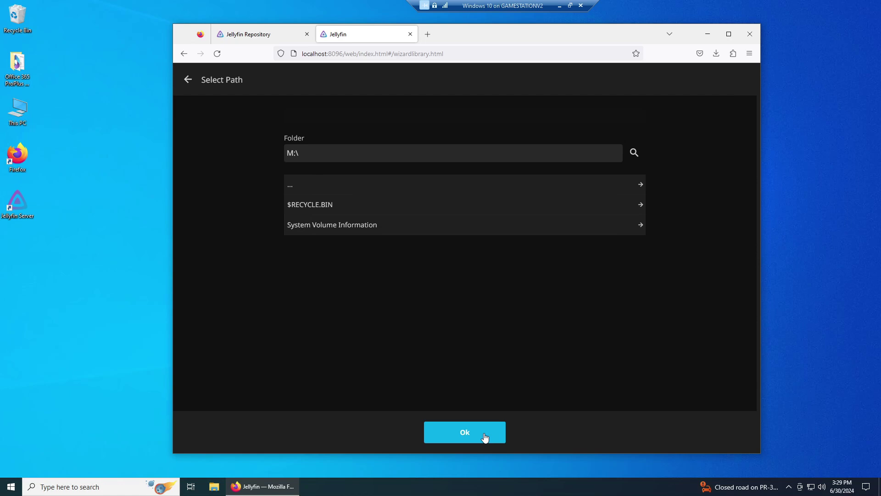
Examine the contents of Movie Drive (M:) in File Explorer and close it.
{"action": "left_click", "coordinate": [217, 489]}
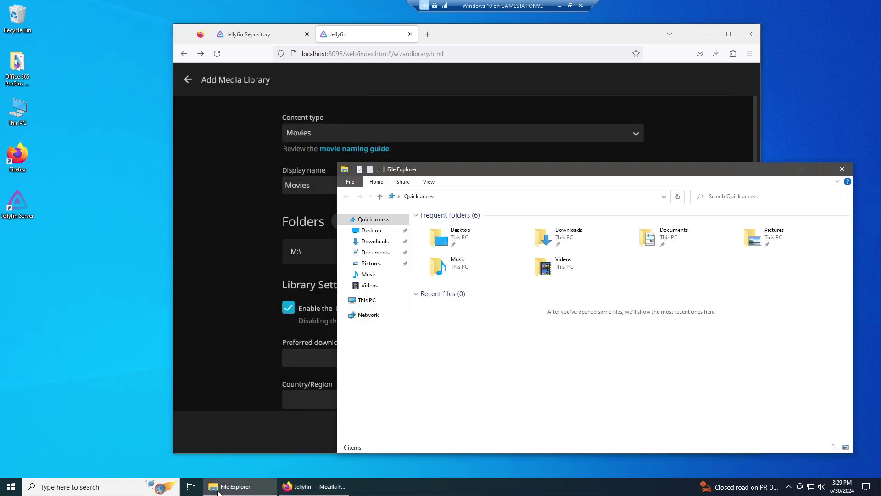
{"action": "left_click", "coordinate": [365, 300]}
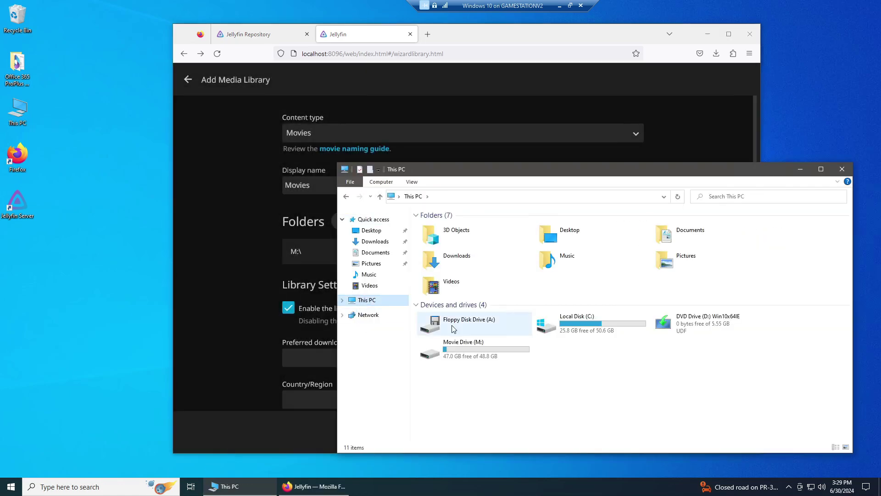
{"action": "double_click", "coordinate": [472, 345]}
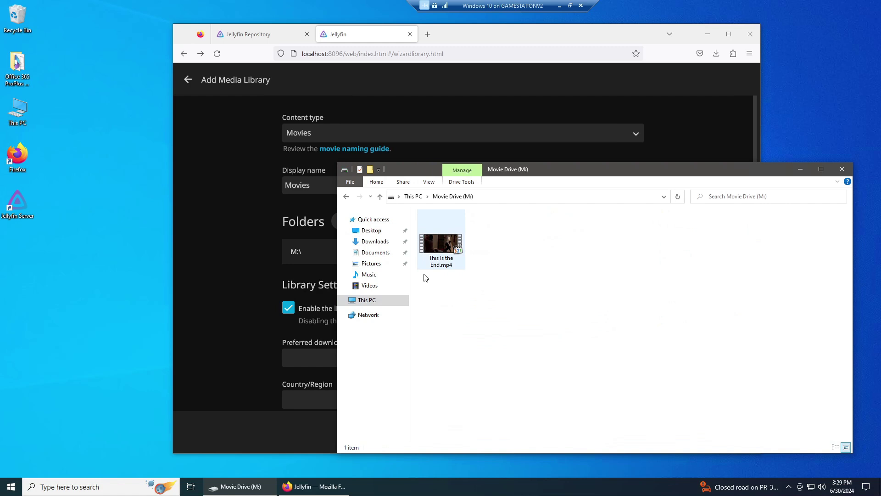
{"action": "left_click", "coordinate": [842, 169]}
Leave the Movies library's preferred download language blank and enable automatically adding movies to collections.
{"action": "scroll", "coordinate": [446, 326], "scroll_direction": "down", "scroll_amount": 2}
{"action": "scroll", "coordinate": [445, 323], "scroll_direction": "down", "scroll_amount": 4}
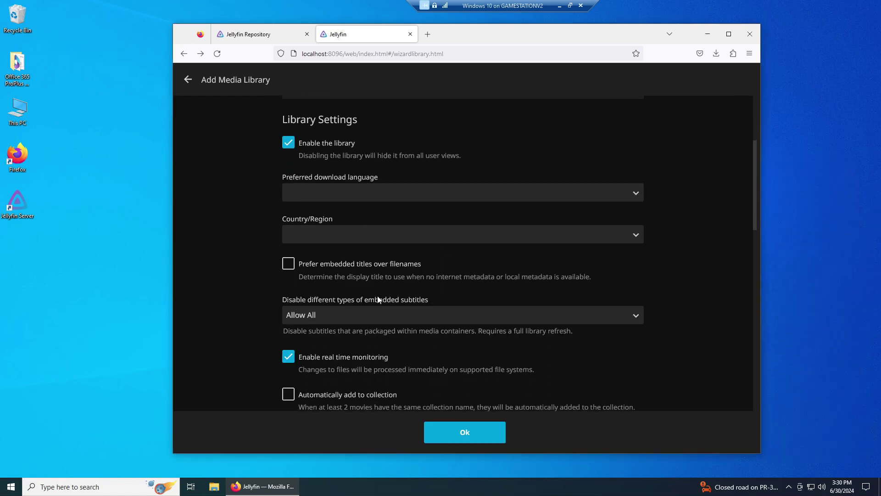
{"action": "left_click", "coordinate": [393, 193]}
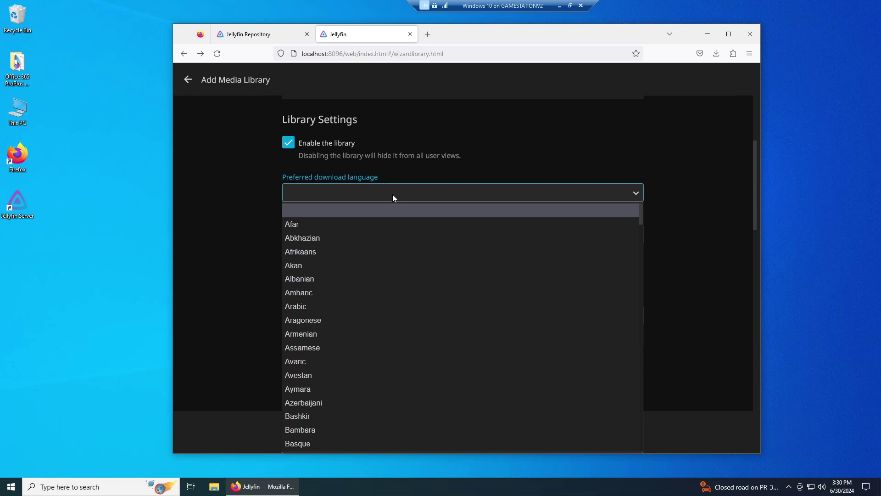
{"action": "left_click", "coordinate": [646, 162]}
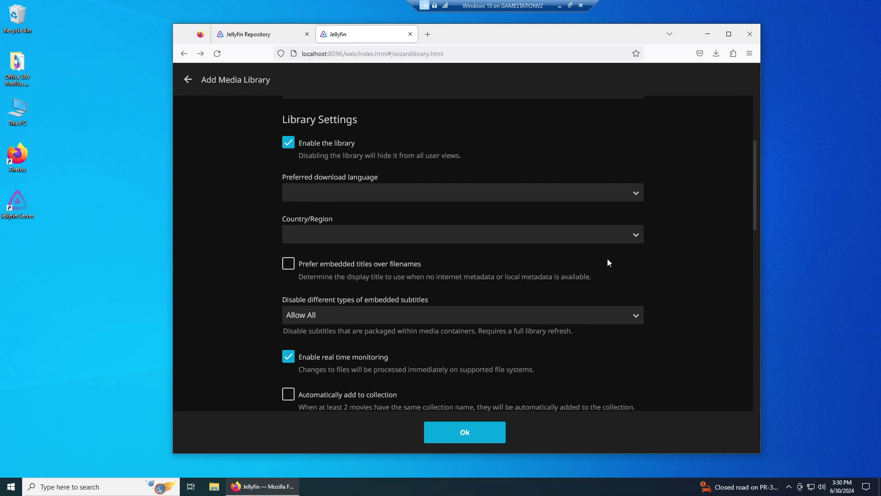
{"action": "scroll", "coordinate": [604, 281], "scroll_direction": "down", "scroll_amount": 3}
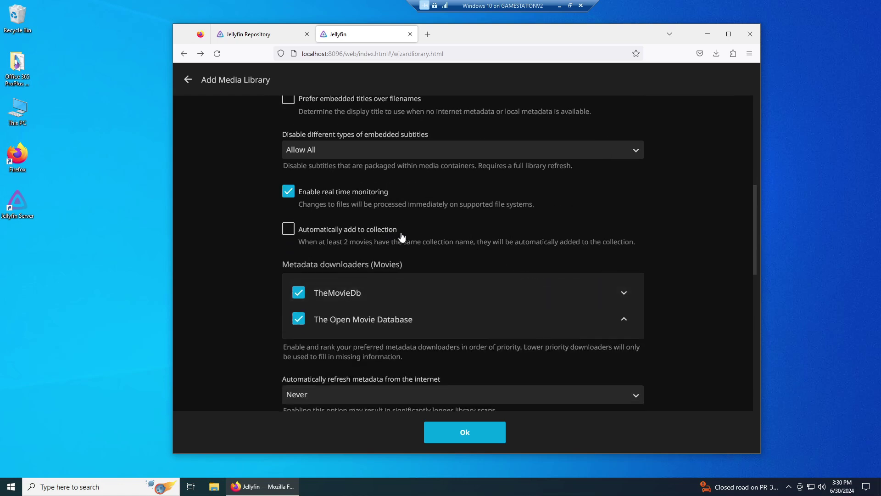
{"action": "left_click", "coordinate": [292, 233]}
Enable saving artwork into media folders and save the Movies library.
{"action": "scroll", "coordinate": [398, 229], "scroll_direction": "down", "scroll_amount": 3}
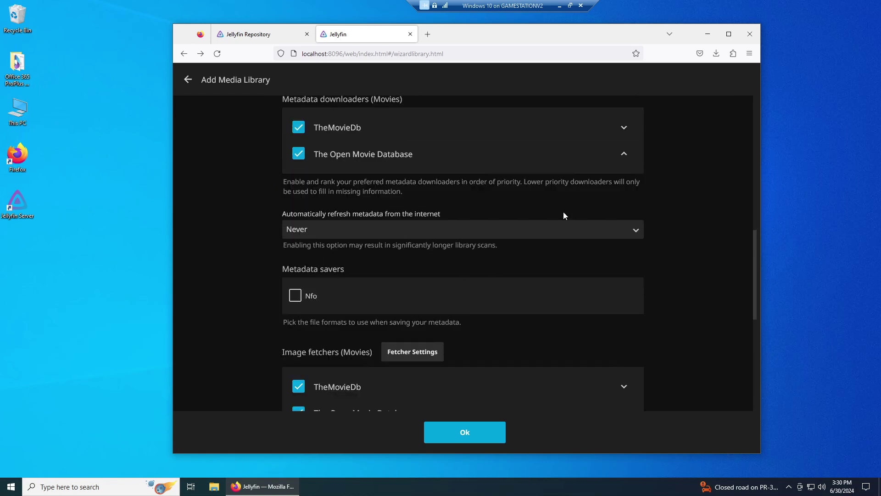
{"action": "scroll", "coordinate": [501, 261], "scroll_direction": "down", "scroll_amount": 5}
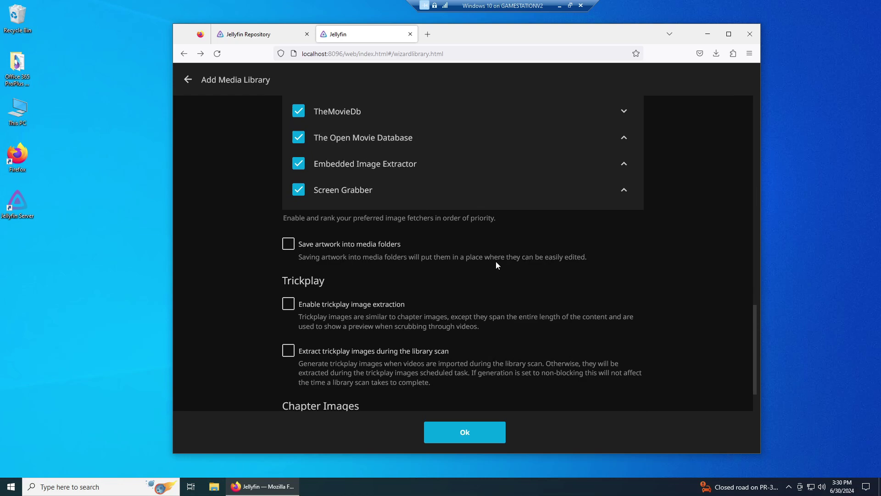
{"action": "left_click", "coordinate": [289, 246]}
{"action": "scroll", "coordinate": [497, 254], "scroll_direction": "down", "scroll_amount": 5}
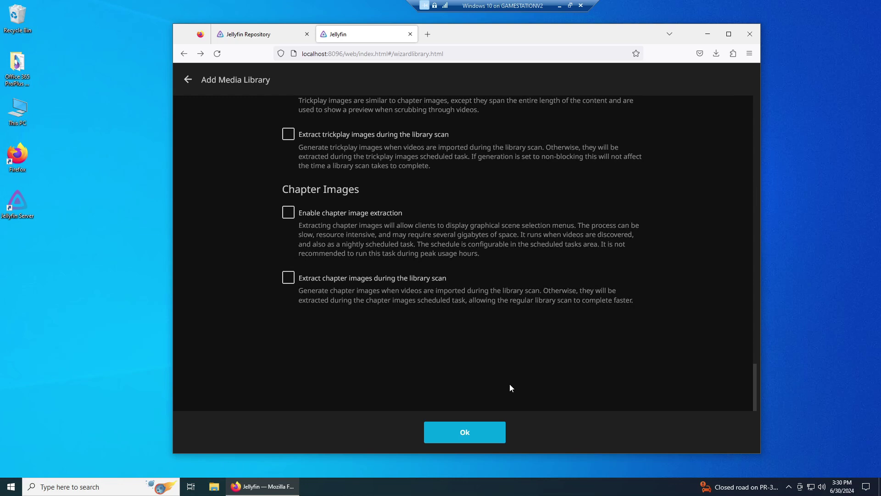
{"action": "left_click", "coordinate": [473, 441]}
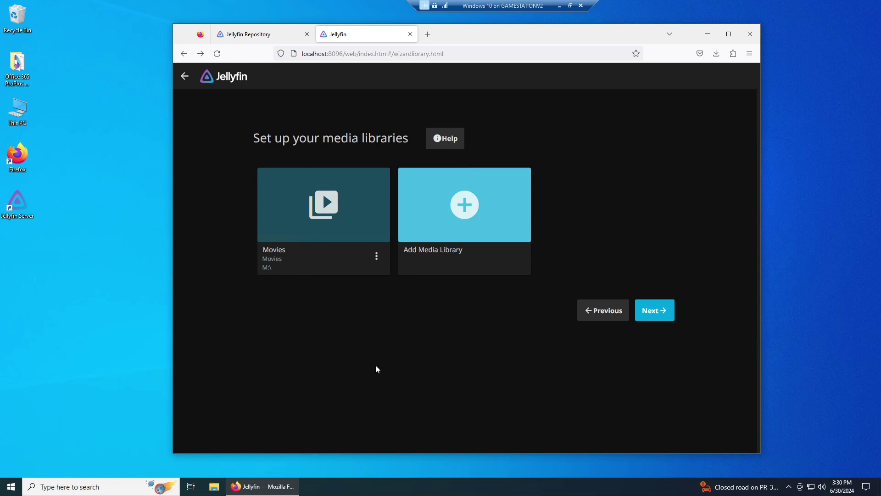
Finish the setup wizard, accepting English and United States for metadata and remote connections allowed without automatic port mapping.
{"action": "left_click", "coordinate": [657, 311]}
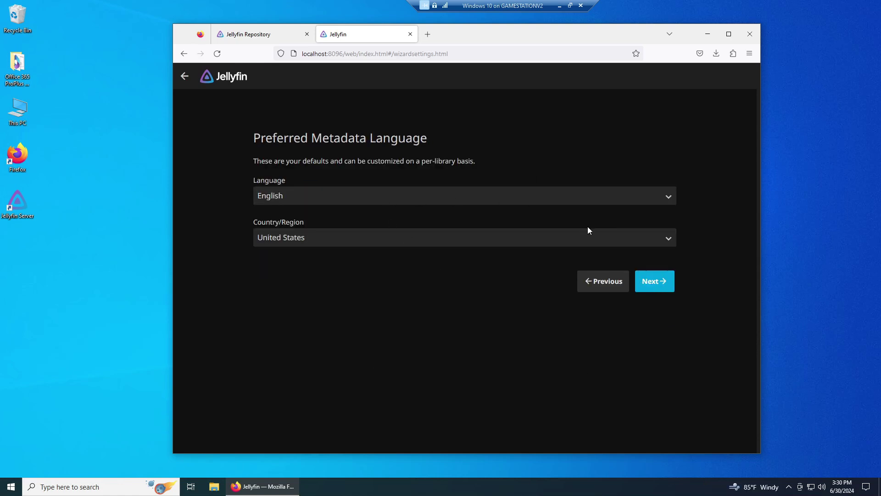
{"action": "left_click", "coordinate": [654, 282]}
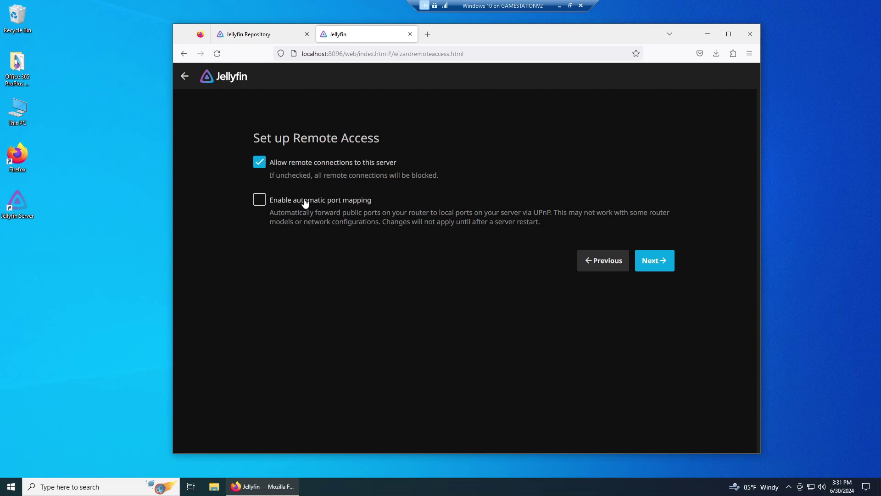
{"action": "left_click", "coordinate": [654, 262]}
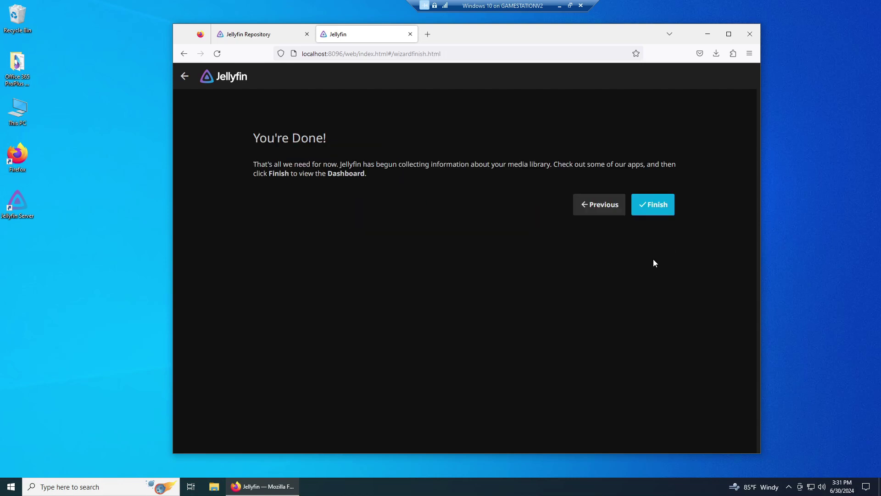
{"action": "left_click", "coordinate": [663, 211]}
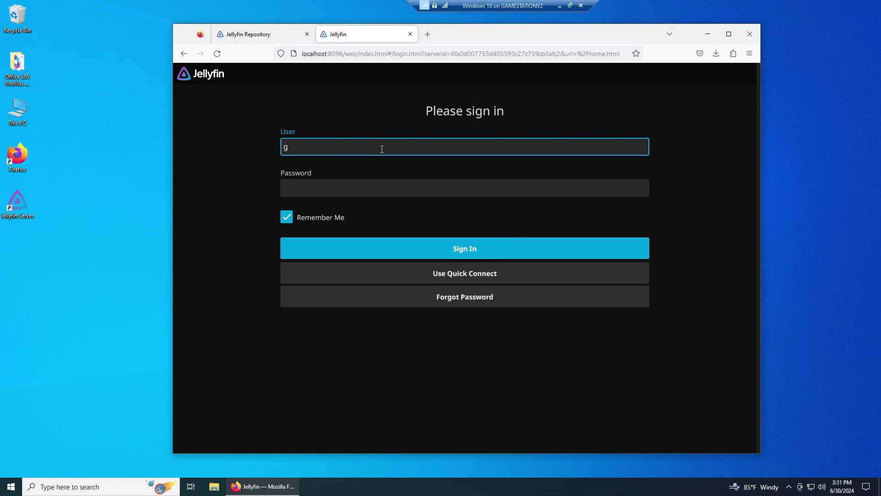
Sign in with the admin username and account password, and decline saving the login in the browser.
{"action": "type", "text": "jeffrey"}
{"action": "key", "text": "Tab"}
{"action": "type", "text": "•••••••"}
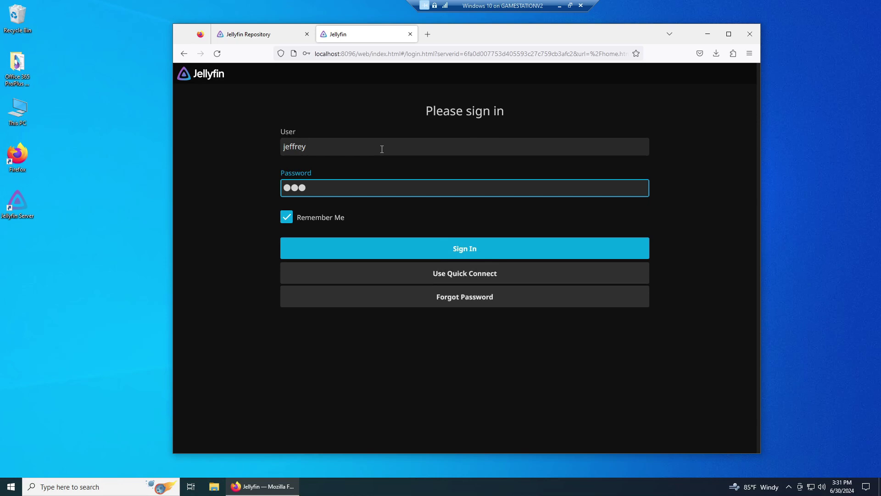
{"action": "left_click", "coordinate": [502, 255]}
{"action": "left_click", "coordinate": [442, 170]}
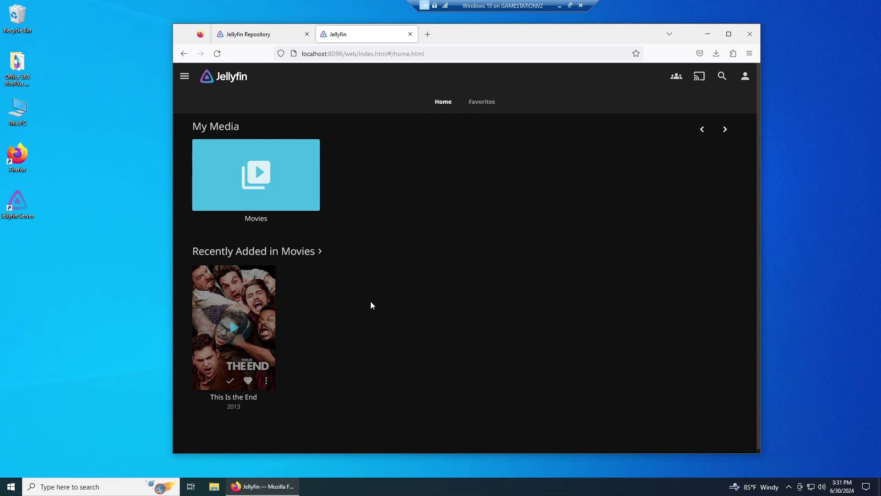
Play This Is the End, skip ahead to about 15 minutes, and return to the home page.
{"action": "left_click", "coordinate": [232, 326]}
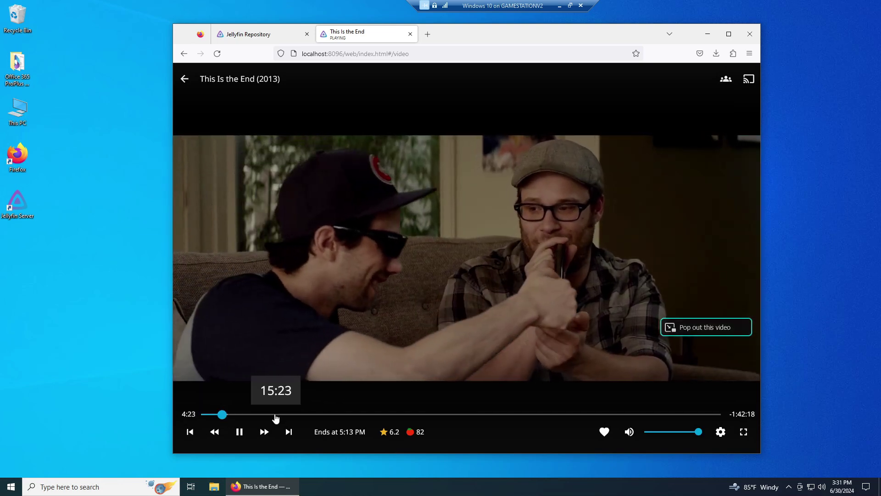
{"action": "left_click", "coordinate": [275, 415]}
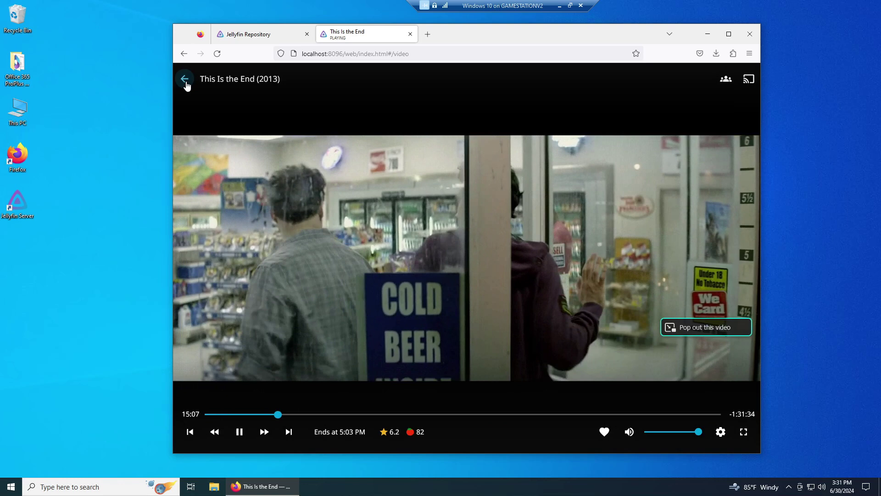
{"action": "left_click", "coordinate": [185, 80]}
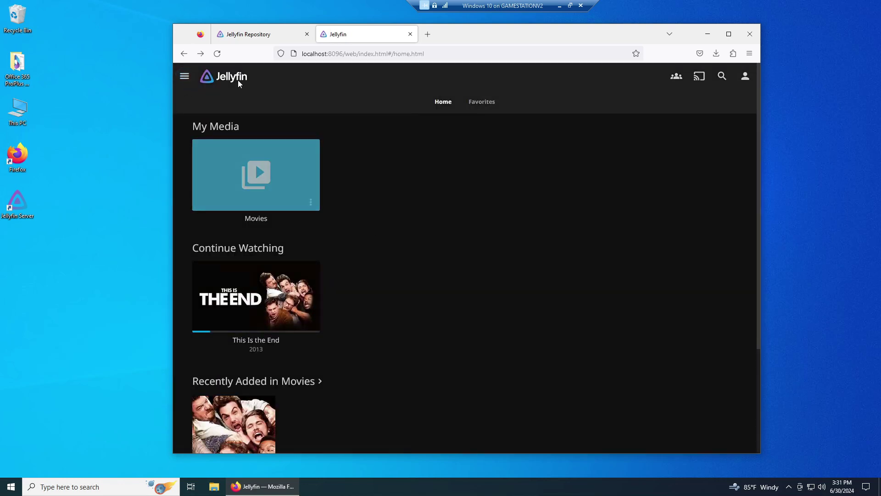
{"action": "left_click", "coordinate": [185, 77]}
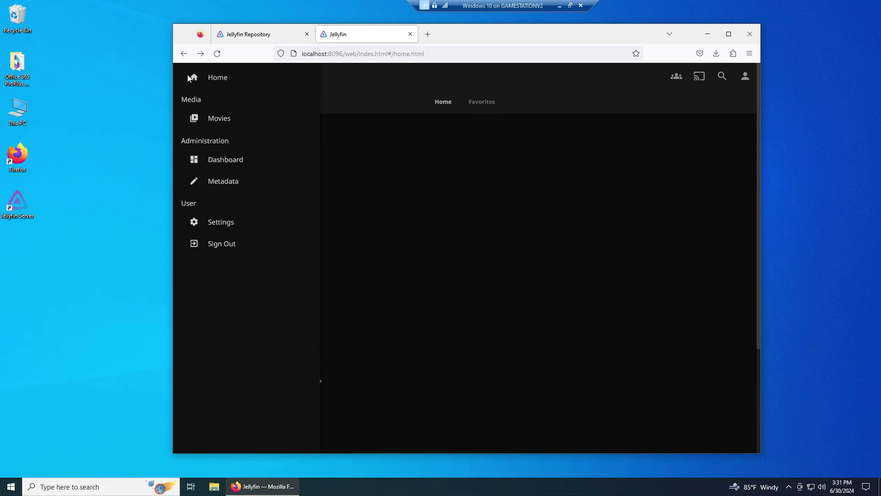
{"action": "left_click", "coordinate": [403, 197]}
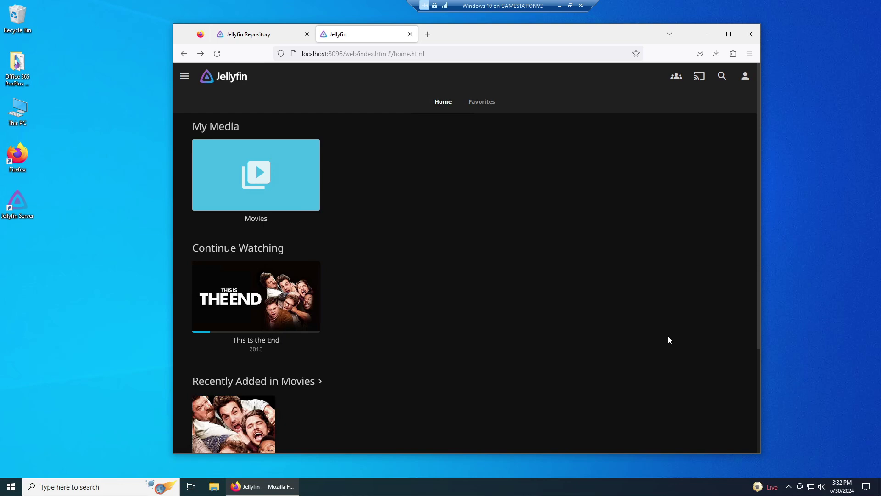
Run ipconfig in a Command Prompt and copy the machine's IPv4 address from the output.
{"action": "key", "text": "super+r"}
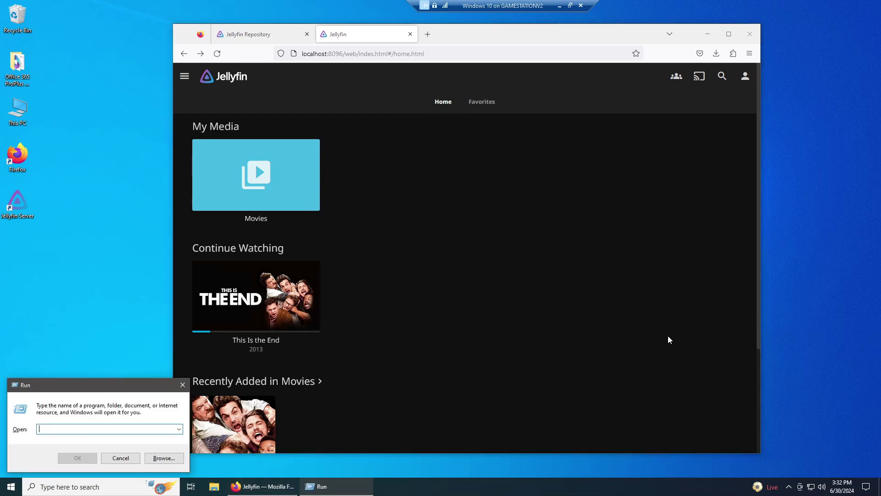
{"action": "type", "text": "cm"}
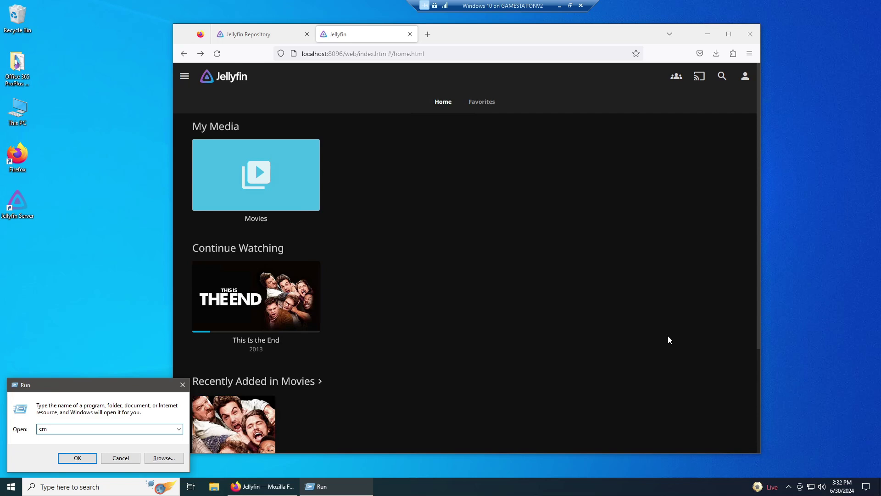
{"action": "type", "text": "d"}
{"action": "key", "text": "Return"}
{"action": "type", "text": "ipconfig"}
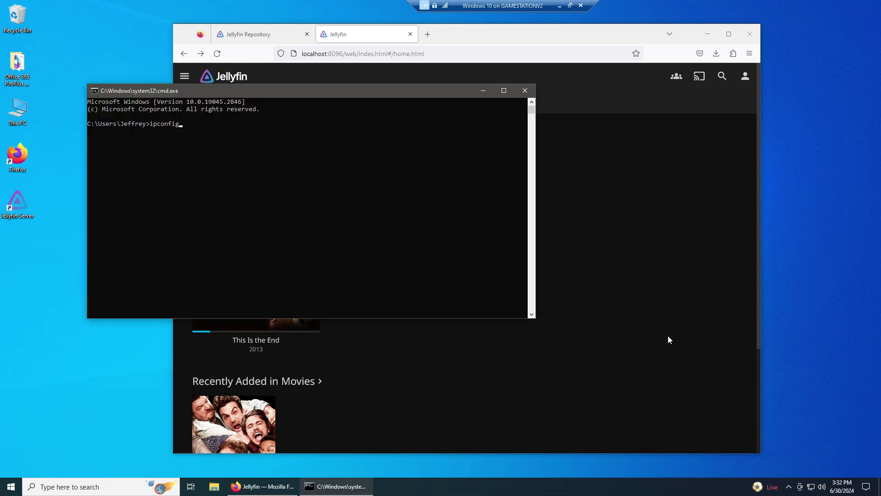
{"action": "key", "text": "Return"}
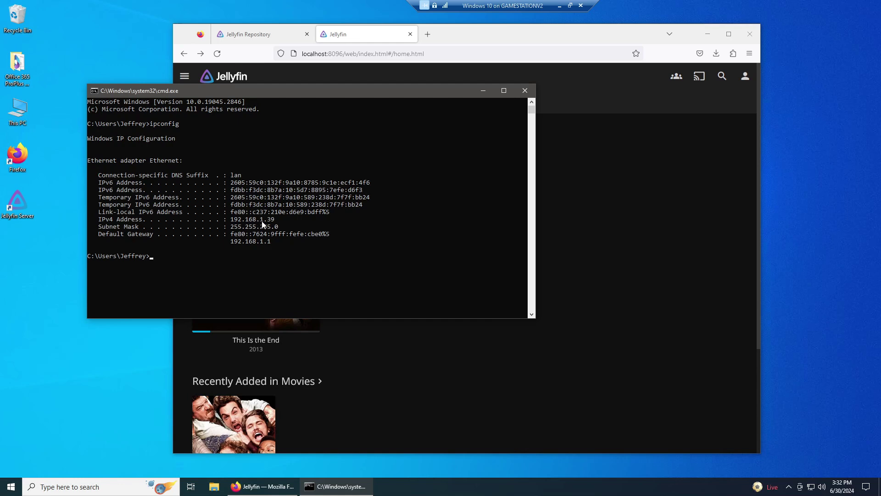
{"action": "left_click_drag", "start_coordinate": [279, 219], "coordinate": [233, 222]}
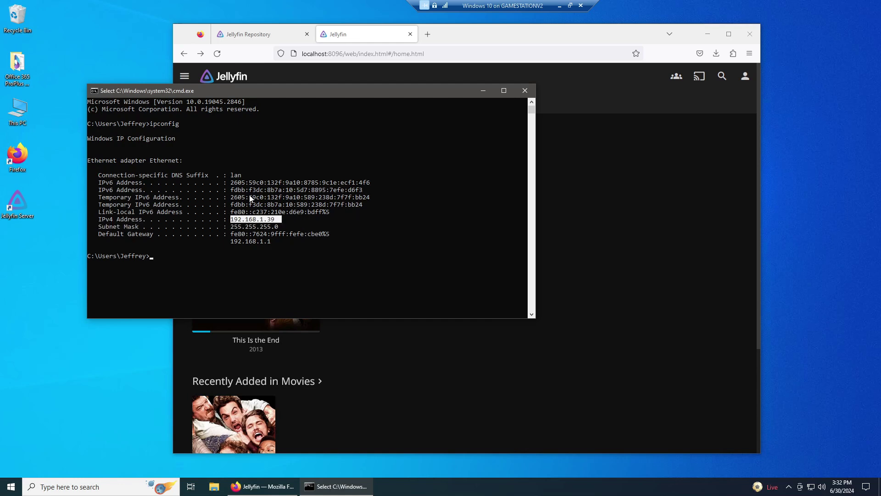
{"action": "right_click", "coordinate": [277, 221]}
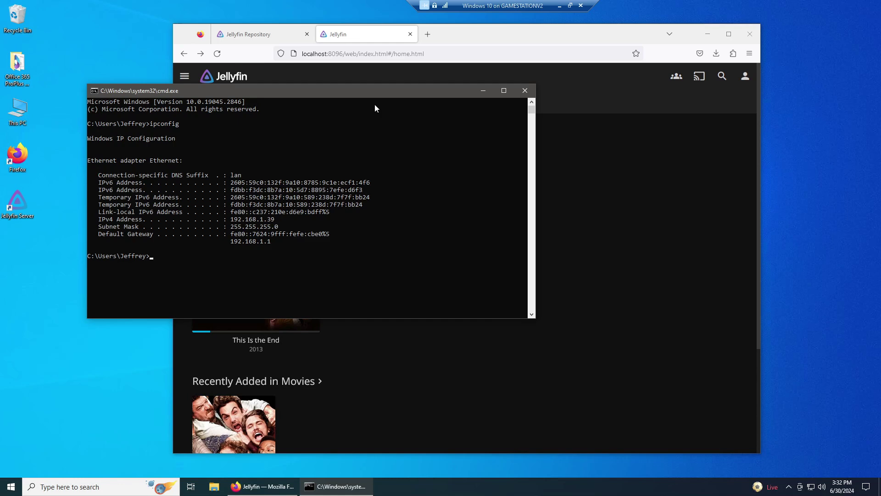
Try to load the copied address 192.168.1.39 in a new browser tab.
{"action": "left_click", "coordinate": [427, 37]}
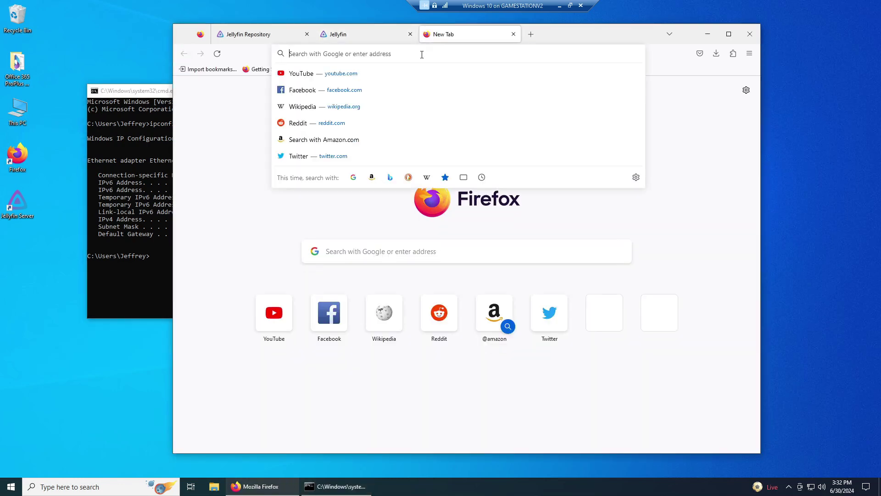
{"action": "key", "text": "ctrl+v"}
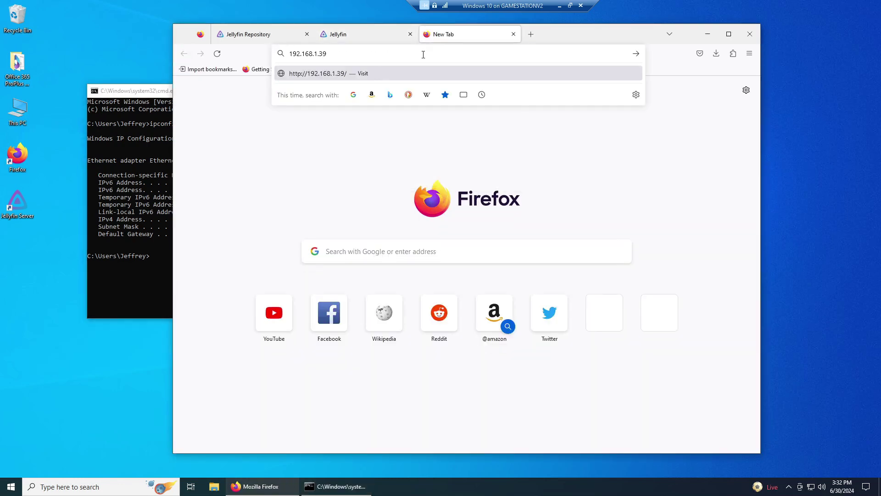
{"action": "key", "text": "Return"}
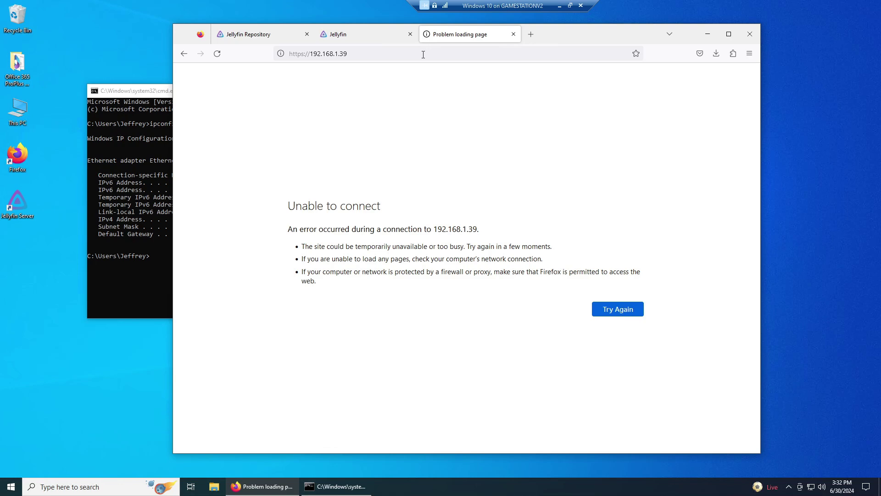
Append port 8096 to the server address and try loading it over https.
{"action": "left_click", "coordinate": [423, 55]}
{"action": "left_click", "coordinate": [423, 54]}
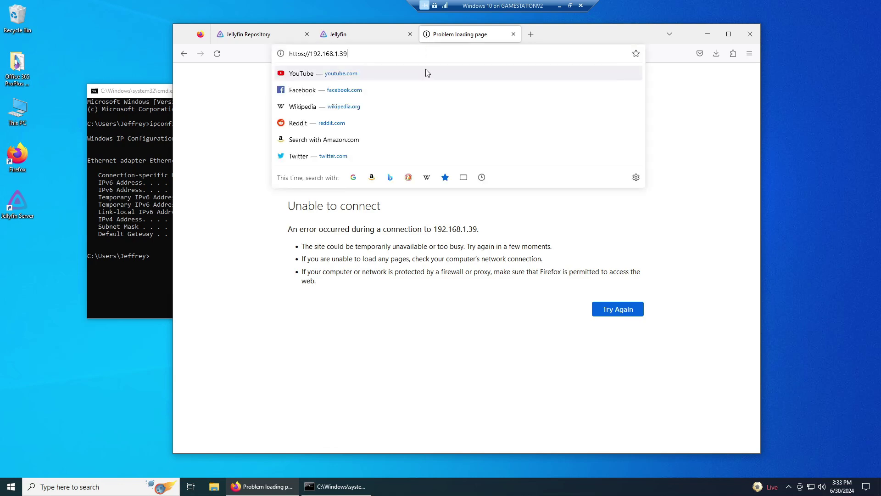
{"action": "type", "text": ":"}
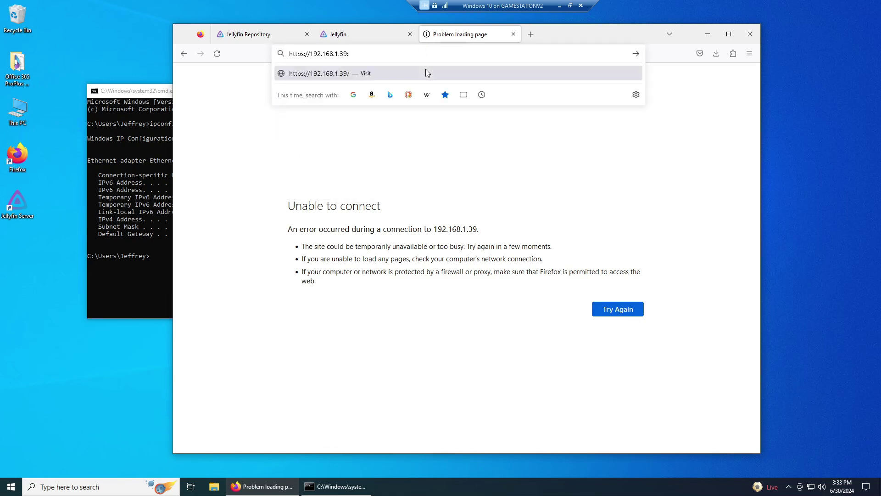
{"action": "type", "text": "8096"}
{"action": "key", "text": "Return"}
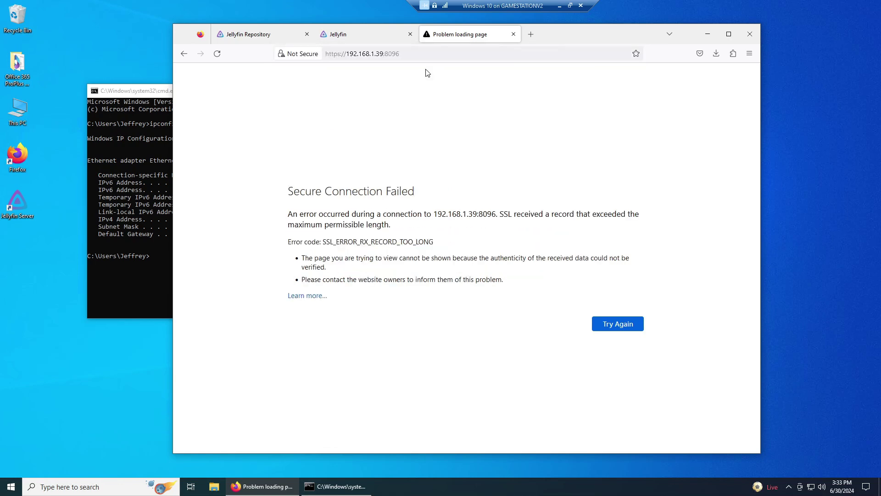
{"action": "left_click", "coordinate": [375, 38]}
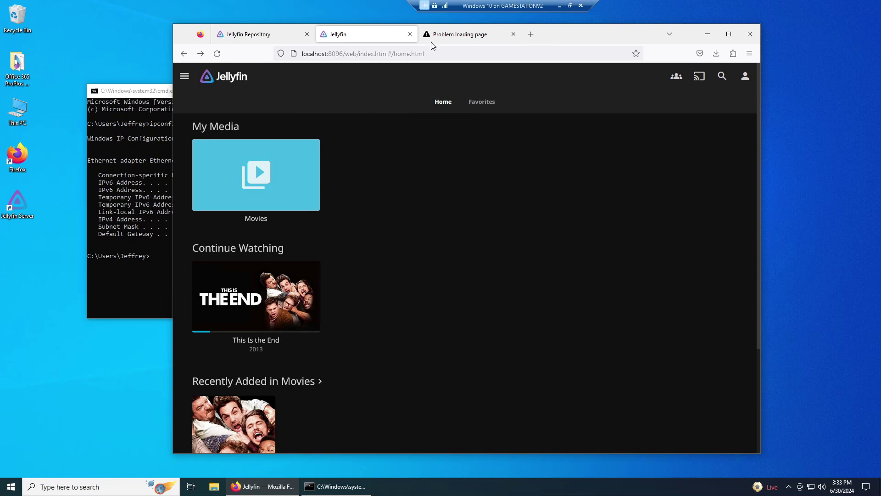
{"action": "left_click", "coordinate": [461, 36]}
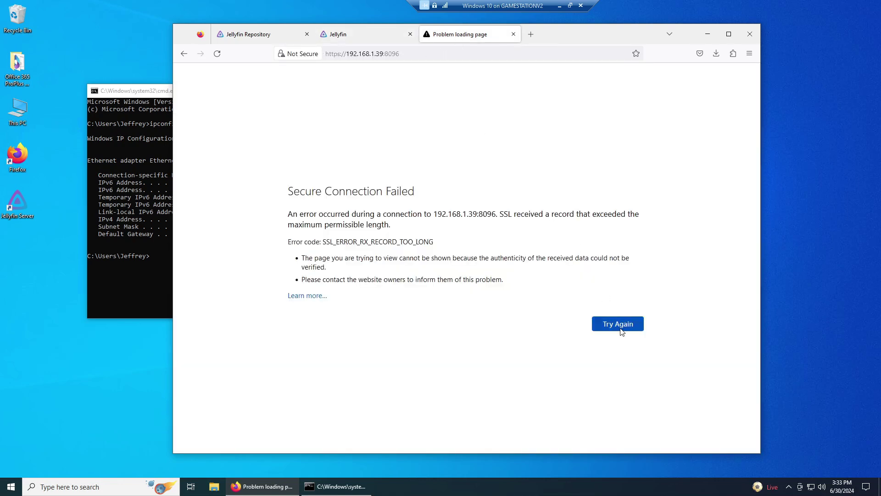
{"action": "left_click", "coordinate": [345, 55]}
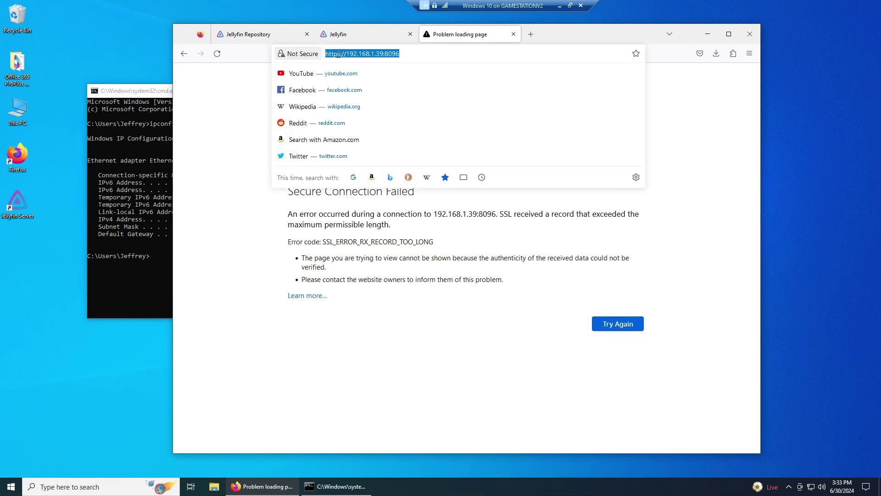
{"action": "left_click", "coordinate": [347, 54]}
{"action": "key", "text": "BackSpace"}
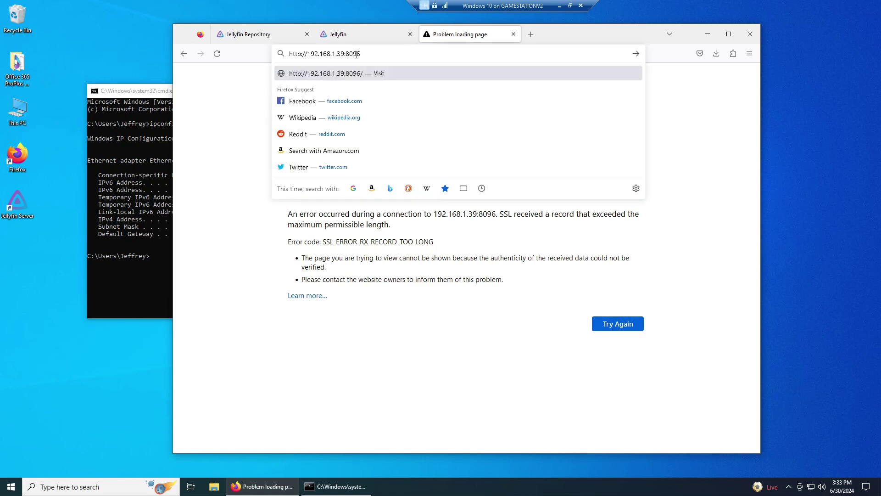
{"action": "key", "text": "Return"}
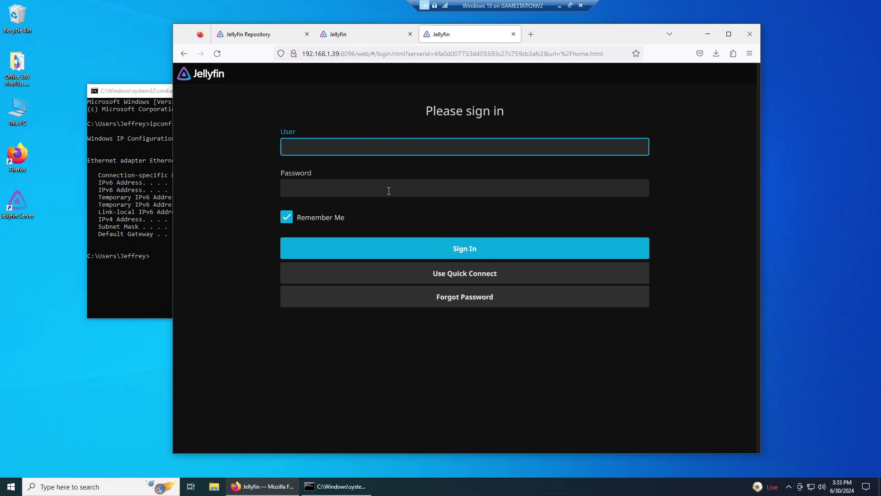
Sign in to the server with the admin username and account password, and dismiss the browser's offer to save the login.
{"action": "type", "text": "jeffrey"}
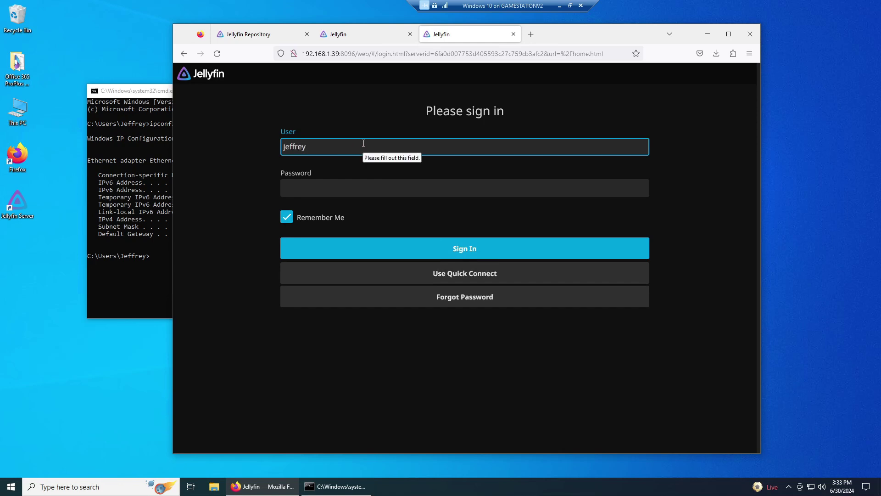
{"action": "key", "text": "Tab"}
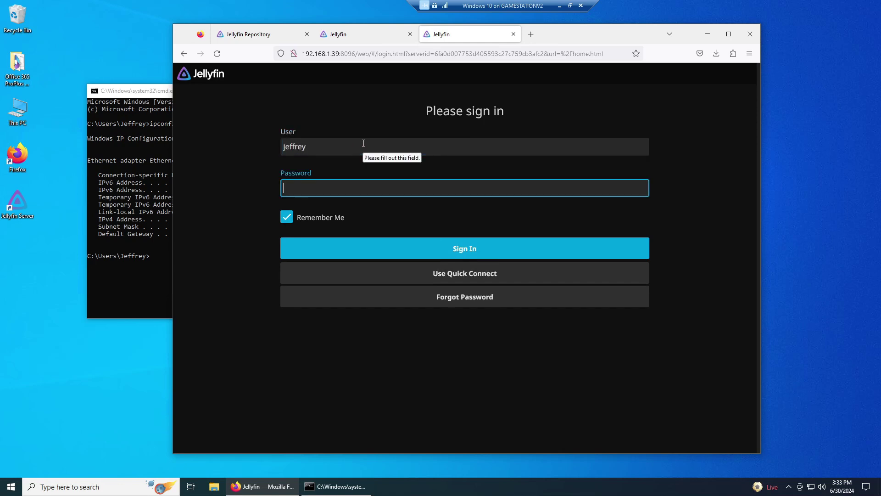
{"action": "type", "text": "*******"}
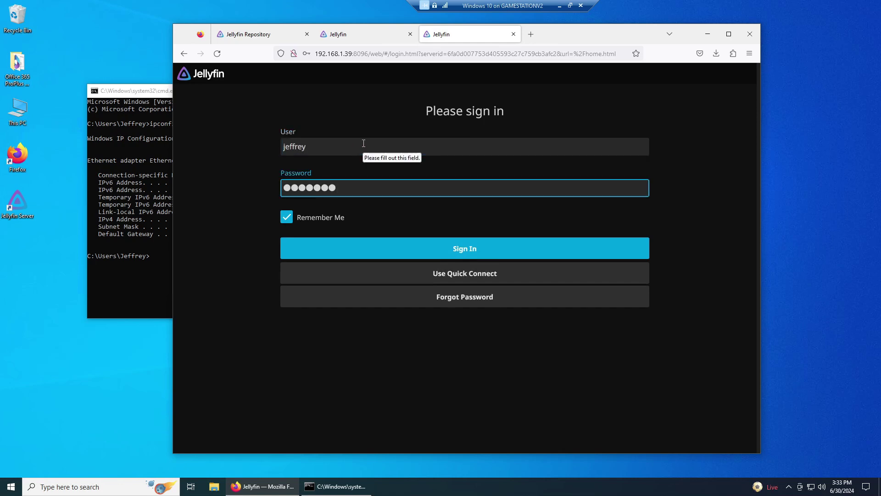
{"action": "key", "text": "Return"}
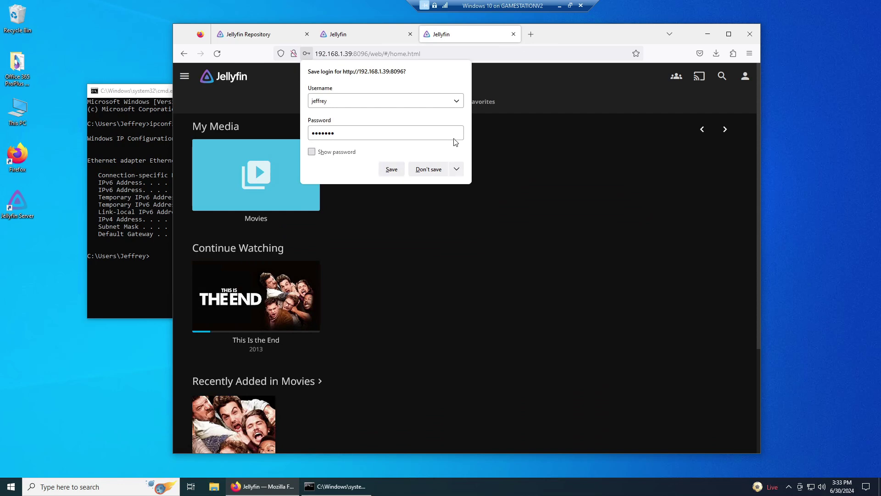
{"action": "left_click", "coordinate": [524, 218]}
Bring up the ipconfig output again, and open the Windows network adapter connections.
{"action": "left_click", "coordinate": [135, 296]}
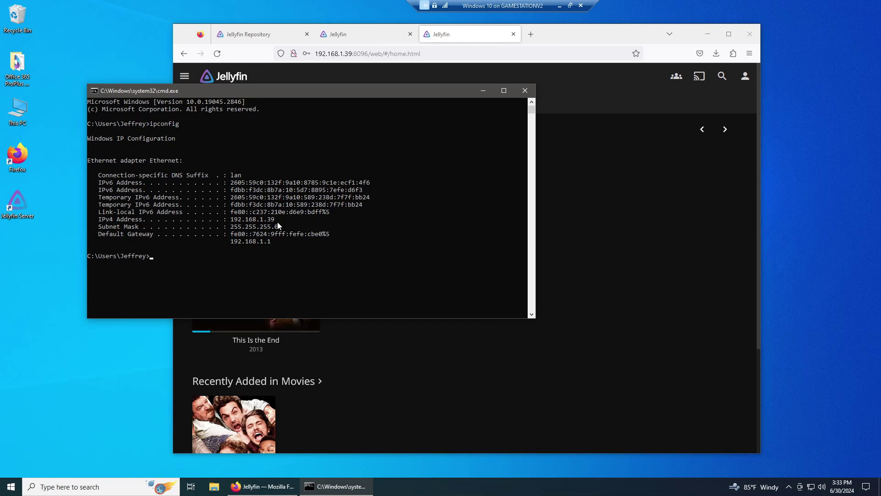
{"action": "left_click", "coordinate": [814, 491]}
{"action": "right_click", "coordinate": [814, 491]}
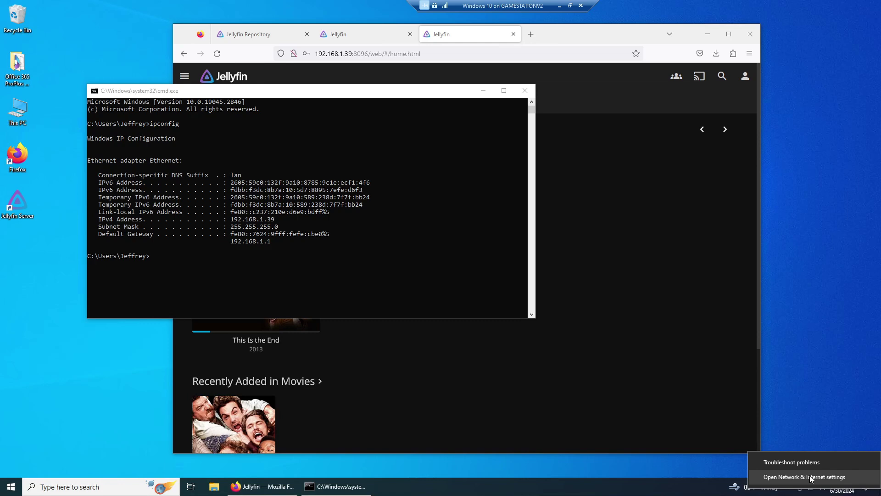
{"action": "left_click", "coordinate": [812, 478]}
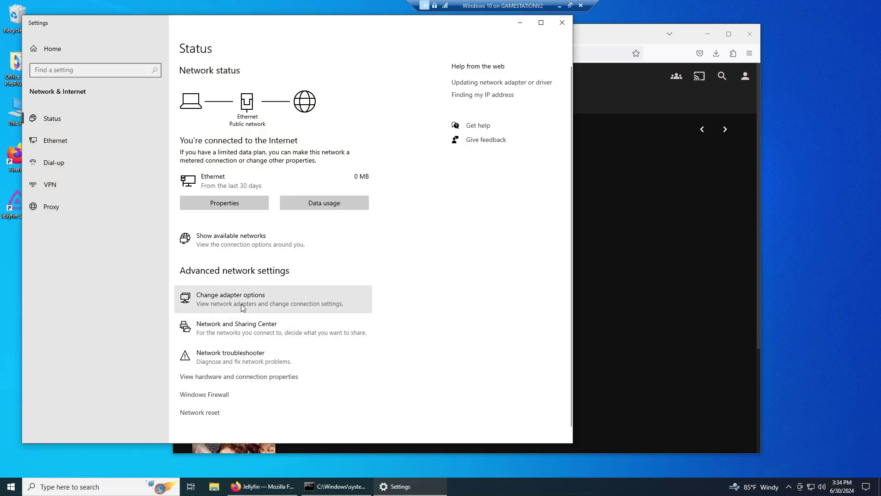
{"action": "left_click", "coordinate": [242, 307]}
Open the Ethernet adapter's properties and disable Internet Protocol Version 6 (TCP/IPv6).
{"action": "left_click", "coordinate": [254, 164]}
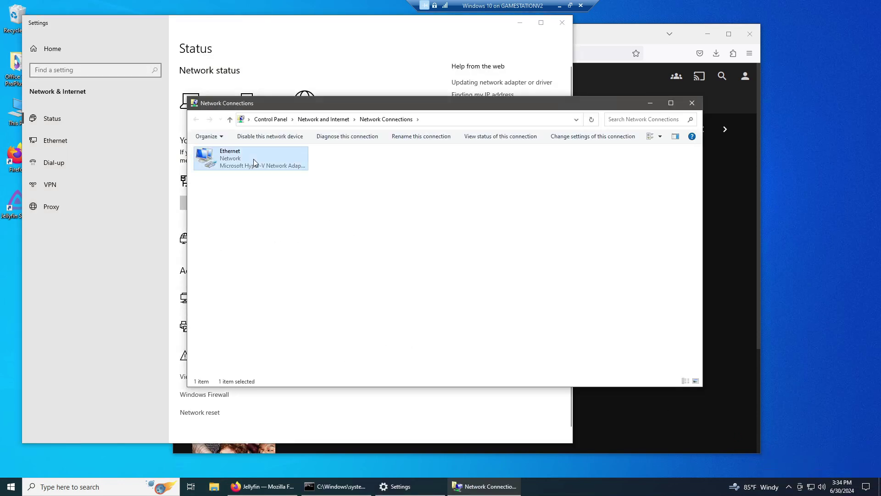
{"action": "right_click", "coordinate": [253, 159]}
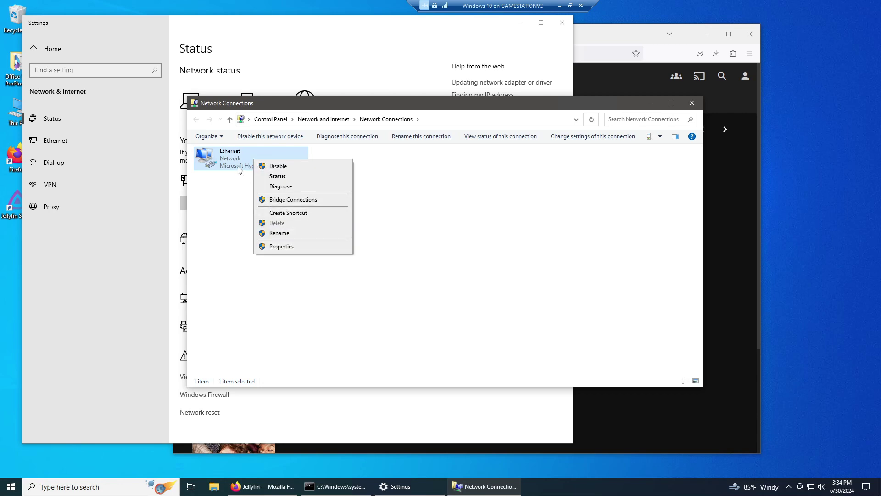
{"action": "left_click", "coordinate": [305, 246]}
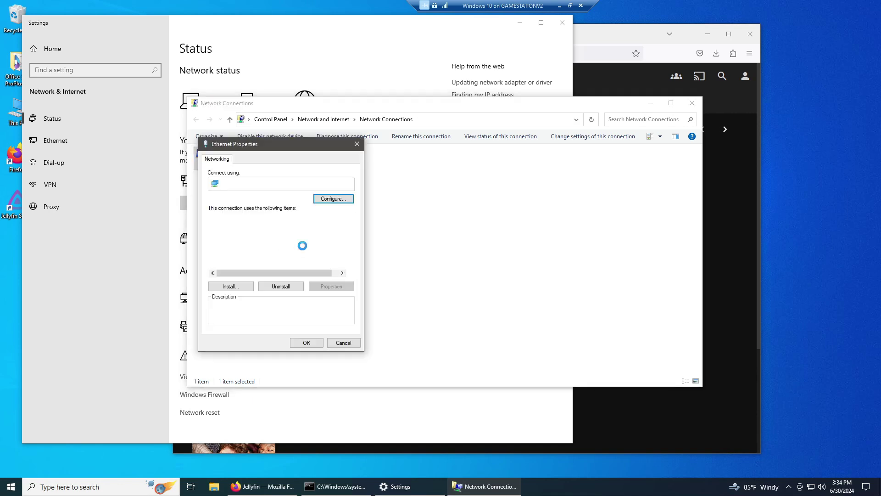
{"action": "scroll", "coordinate": [274, 237], "scroll_direction": "down", "scroll_amount": 1}
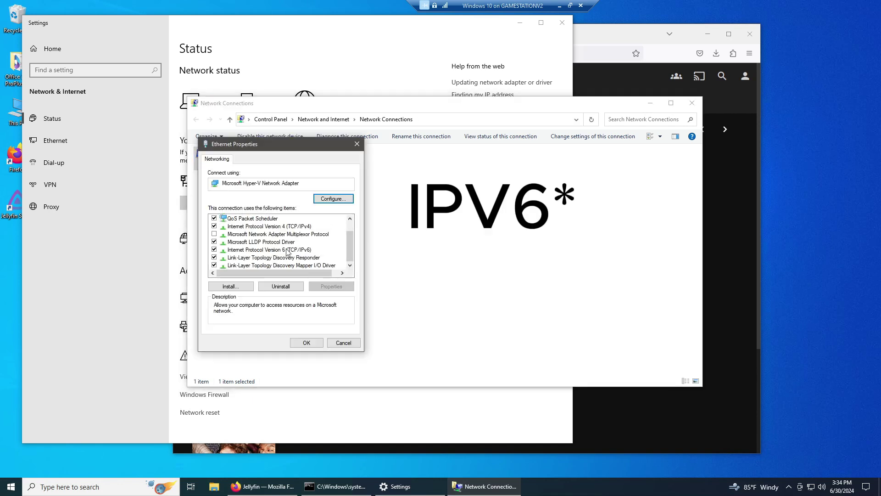
{"action": "left_click", "coordinate": [297, 252]}
{"action": "left_click", "coordinate": [214, 250]}
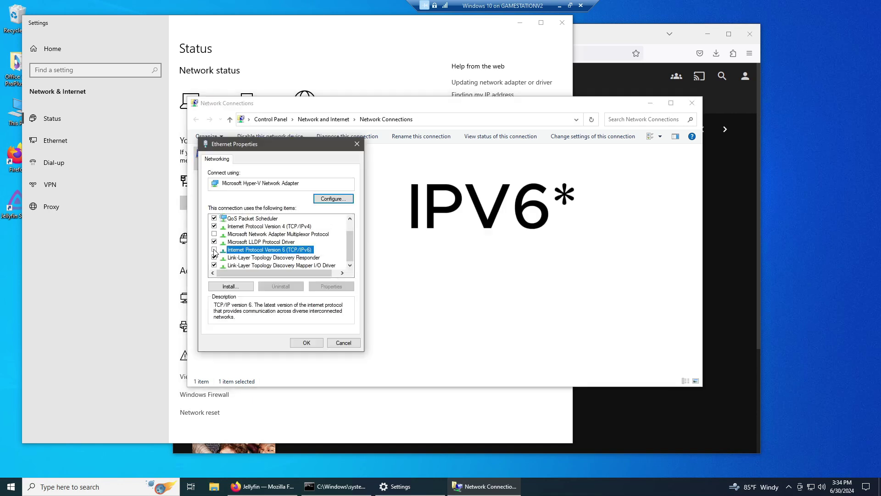
In the TCP/IPv4 properties, assign the static IP address 192.168.1.12 with subnet mask 255.255.255.0.
{"action": "left_click", "coordinate": [288, 227]}
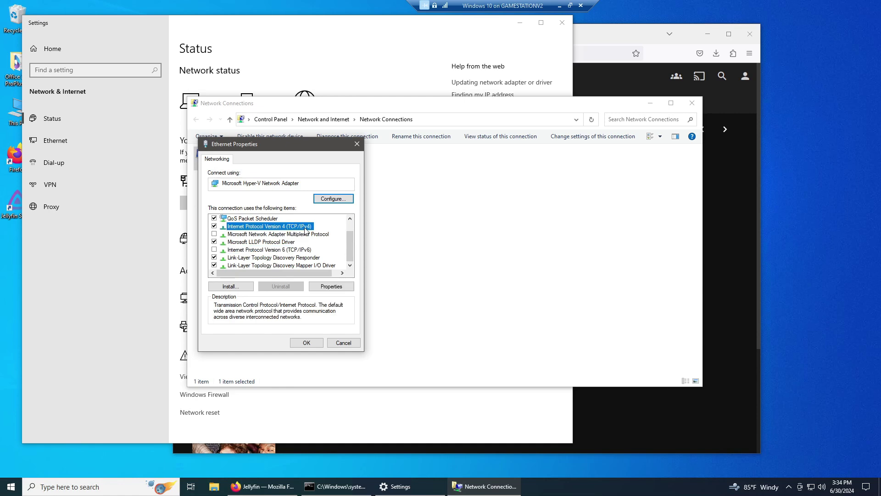
{"action": "left_click", "coordinate": [349, 290]}
{"action": "left_click", "coordinate": [265, 247]}
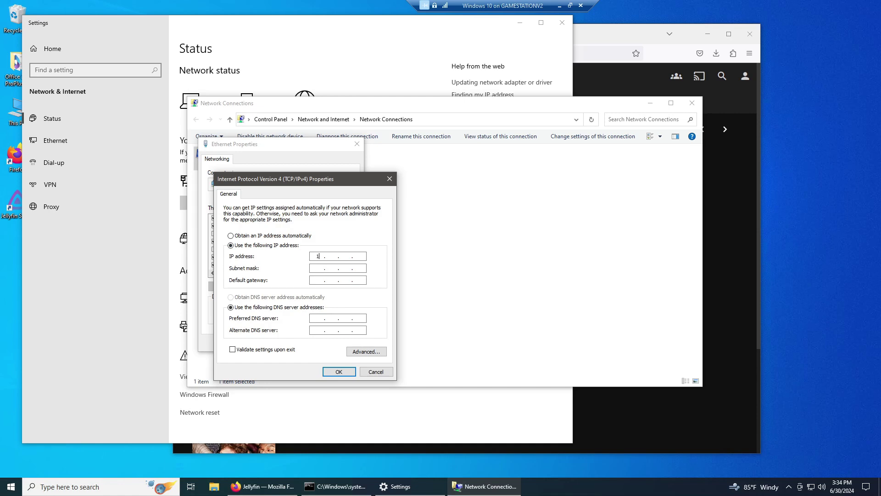
{"action": "type", "text": "192 . 168"}
{"action": "type", "text": "2"}
{"action": "key", "text": "Tab"}
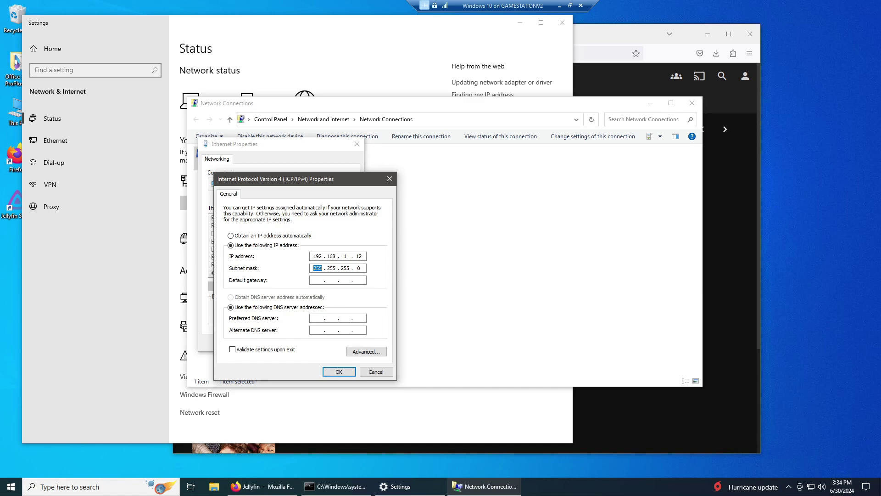
Set the default gateway to 192.168.1.1 and the preferred DNS server to 8.8.8.8, and save the Ethernet adapter settings.
{"action": "left_click", "coordinate": [317, 279]}
{"action": "type", "text": "192 . 168 . 1 . 1"}
{"action": "left_click", "coordinate": [317, 318]}
{"action": "type", "text": "8.8.8.8"}
{"action": "left_click", "coordinate": [338, 371]}
{"action": "left_click", "coordinate": [312, 345]}
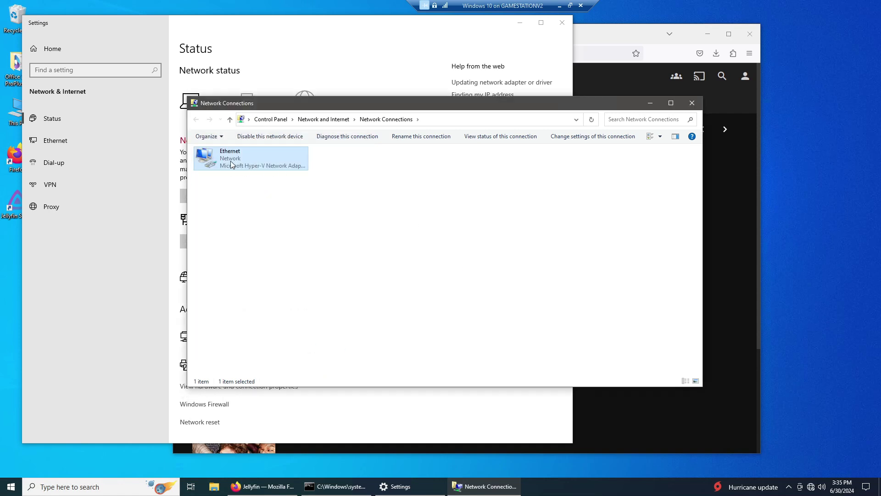
Close the Network Connections window and rerun ipconfig in the command prompt to check the adapter's IP configuration.
{"action": "left_click_drag", "start_coordinate": [360, 107], "coordinate": [469, 165]}
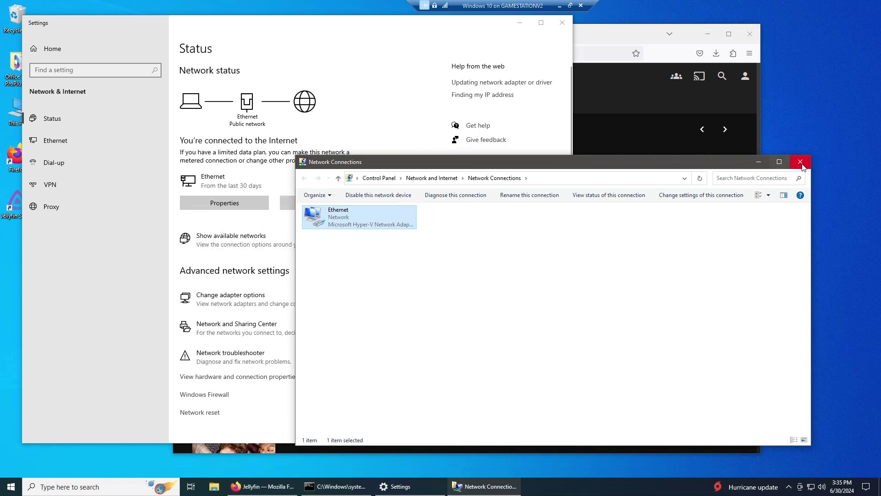
{"action": "left_click", "coordinate": [801, 162]}
{"action": "left_click", "coordinate": [338, 486]}
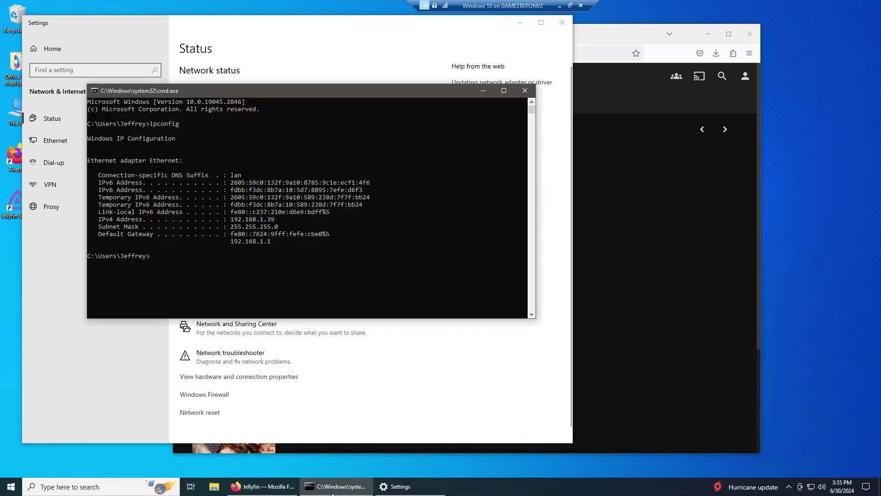
{"action": "left_click", "coordinate": [391, 293]}
{"action": "key", "text": "Up"}
{"action": "key", "text": "Return"}
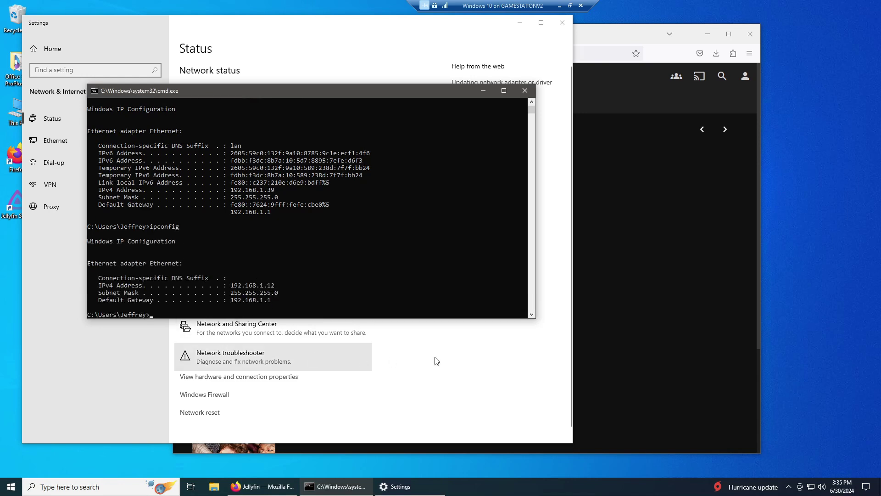
Switch to Firefox and load the Jellyfin server at 192.168.1.12:8096 in a new browser tab.
{"action": "left_click", "coordinate": [635, 331]}
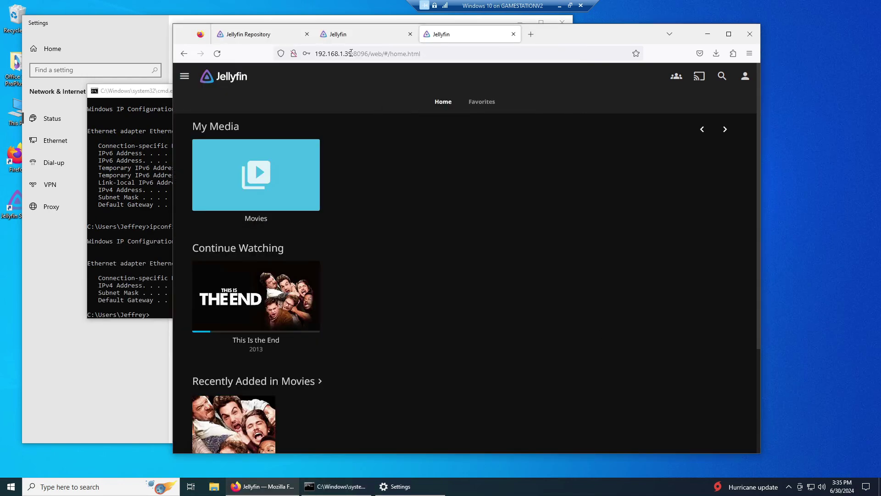
{"action": "left_click", "coordinate": [530, 35]}
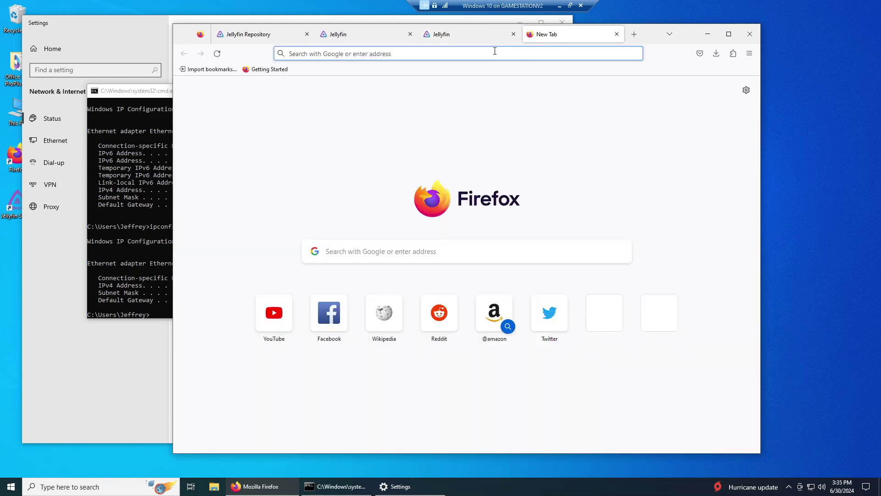
{"action": "type", "text": "192.168.1.39"}
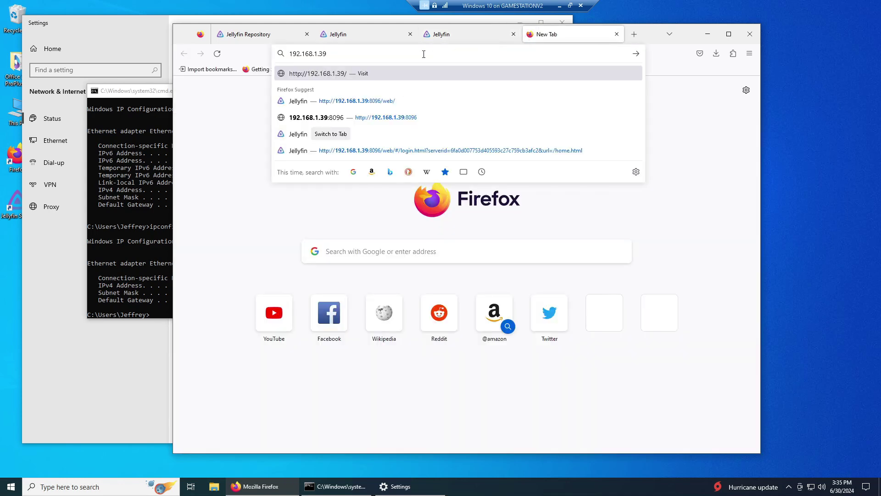
{"action": "key", "text": "BackSpace"}
{"action": "key", "text": "BackSpace"}
{"action": "type", "text": "12"}
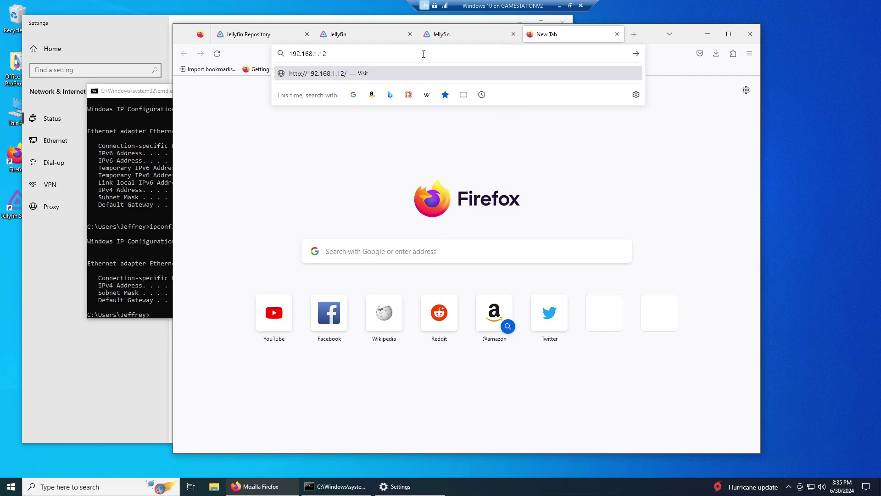
{"action": "type", "text": ":"}
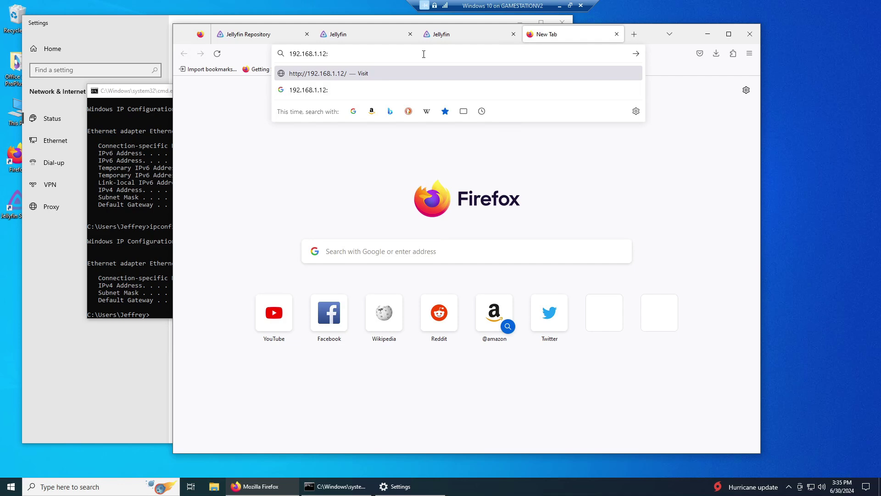
{"action": "type", "text": "809"}
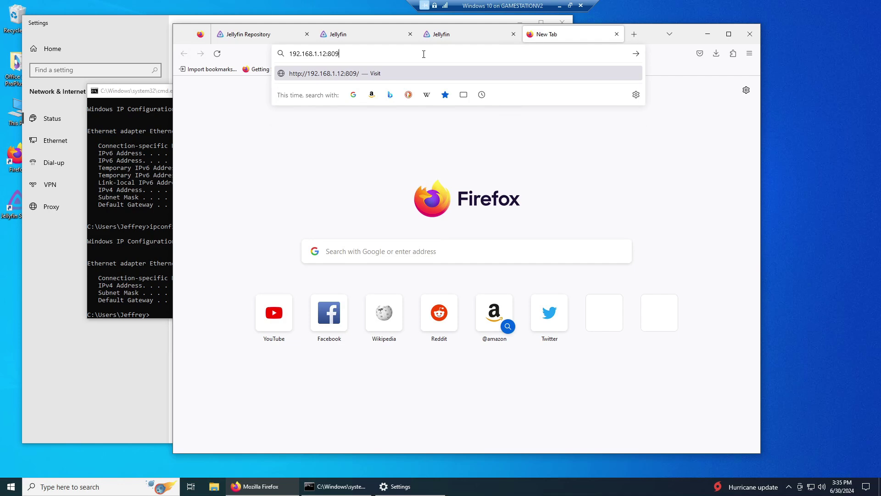
{"action": "type", "text": "6"}
{"action": "key", "text": "Return"}
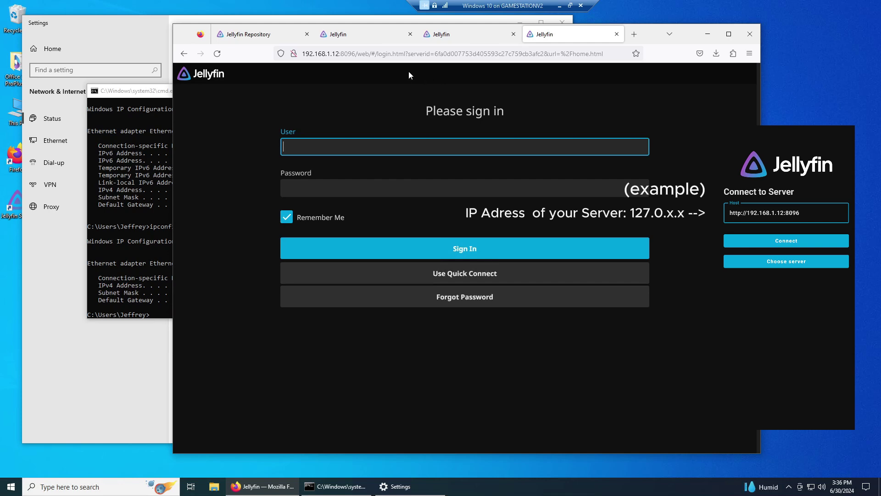
{"action": "left_click_drag", "start_coordinate": [653, 36], "coordinate": [740, 68]}
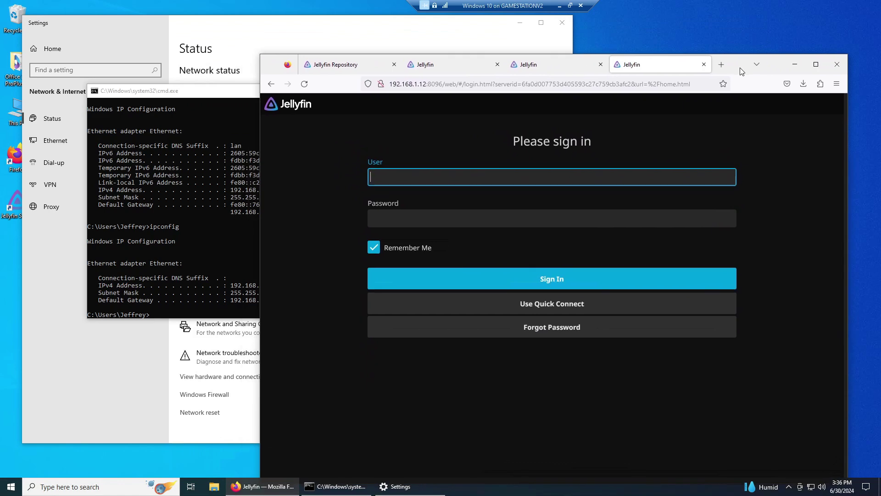